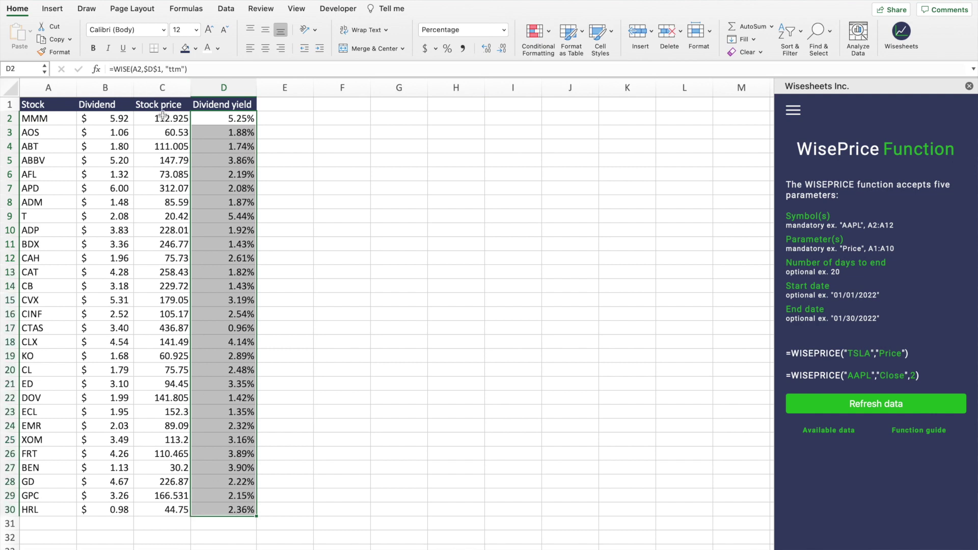
# - Add dividend_df.to_excel("Apple_data.xlsx") on line 18 of the script and run it
pyautogui.moveTo(163, 116); pyautogui.dragTo(162, 509)
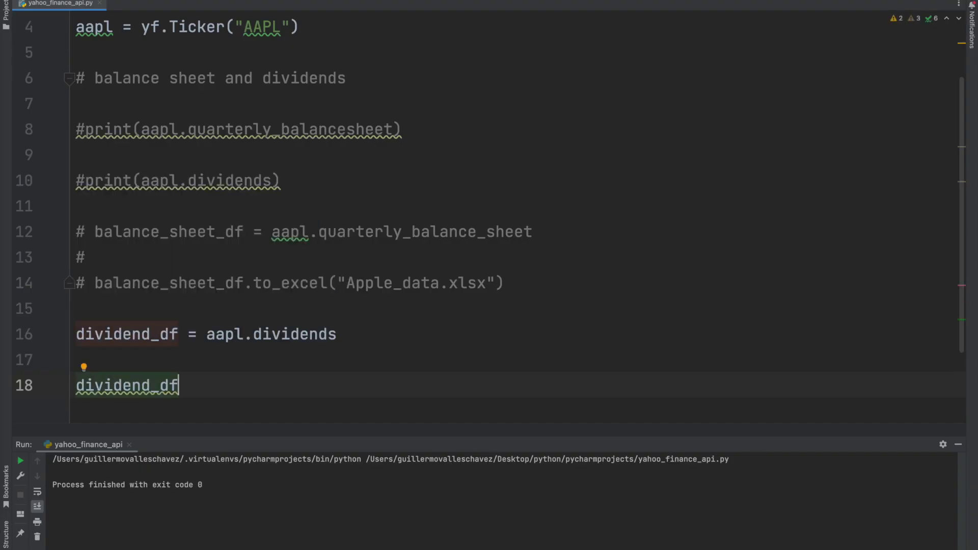
pyautogui.write('.')
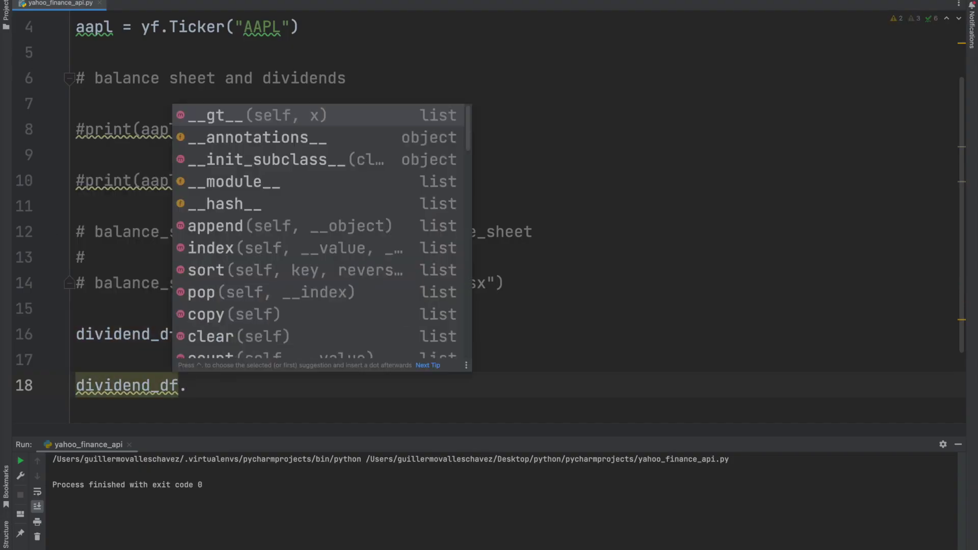
pyautogui.write('to_ex')
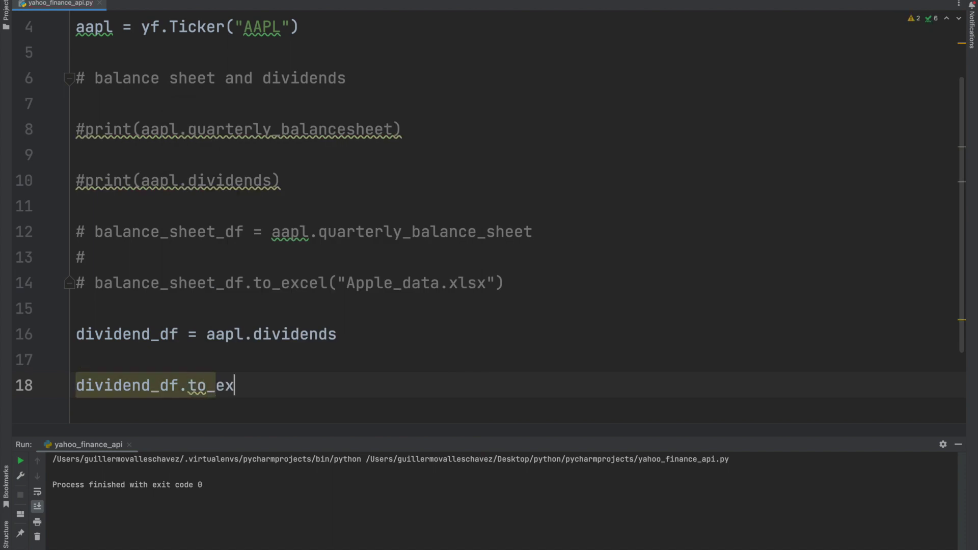
pyautogui.write('cel("')
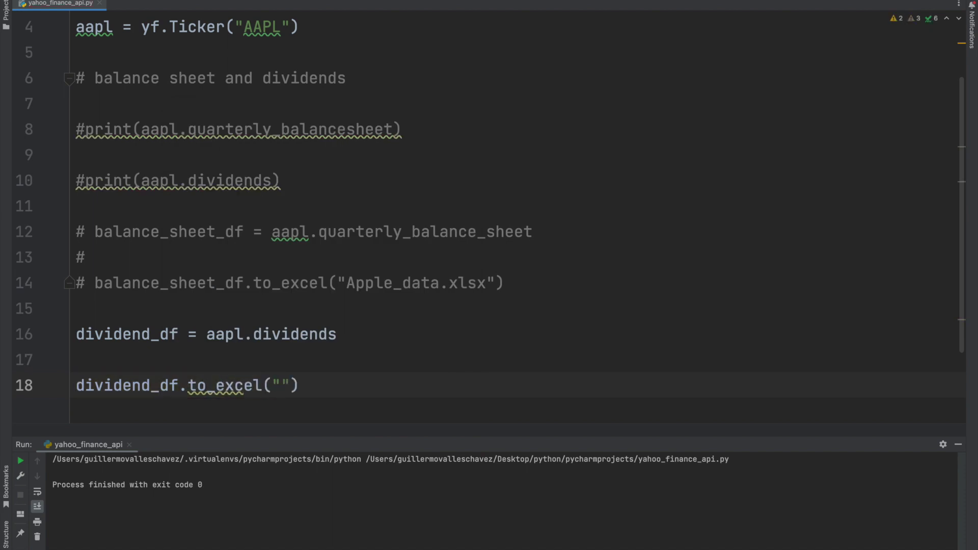
pyautogui.moveTo(496, 284); pyautogui.dragTo(350, 285)
pyautogui.press('super+c')
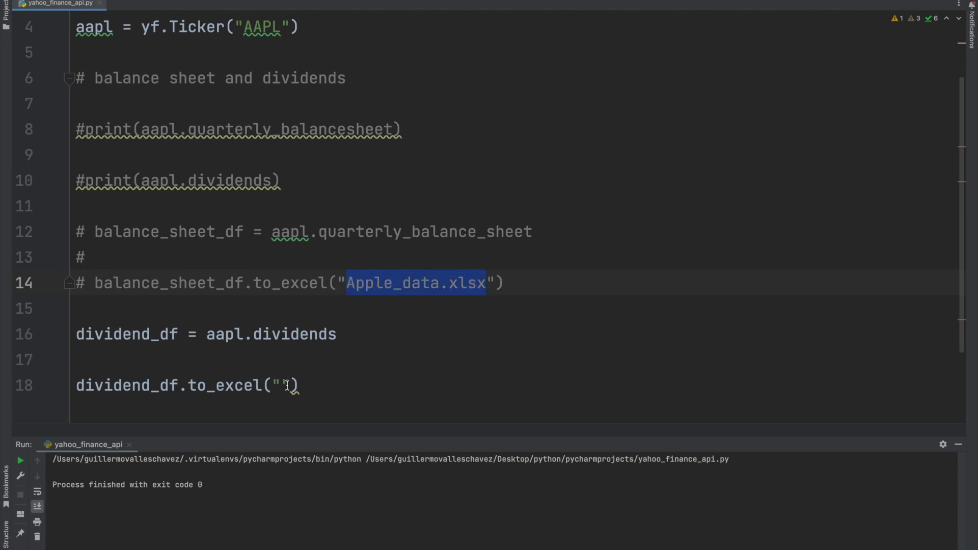
pyautogui.click(280, 385)
pyautogui.press('super+v')
pyautogui.click(462, 382)
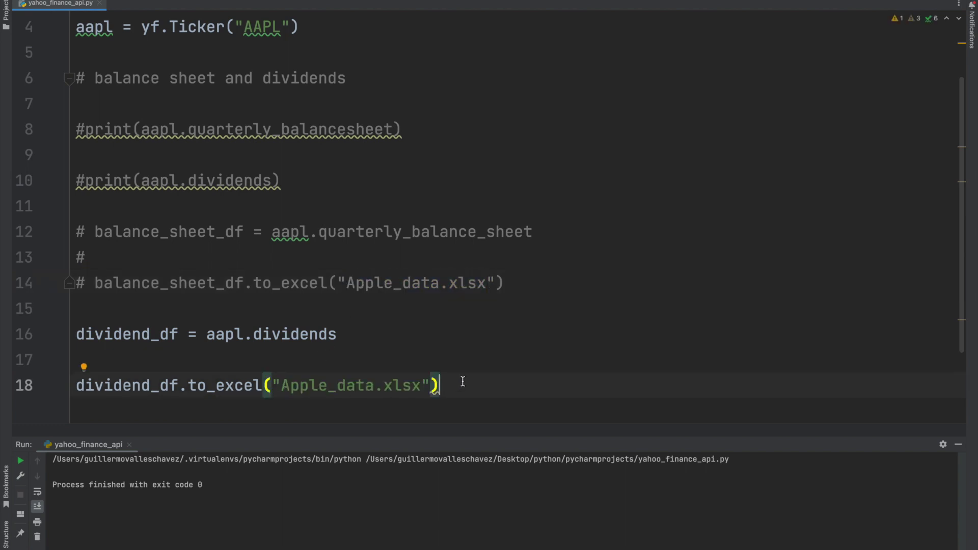
pyautogui.hotkey('ctrl', 'r')
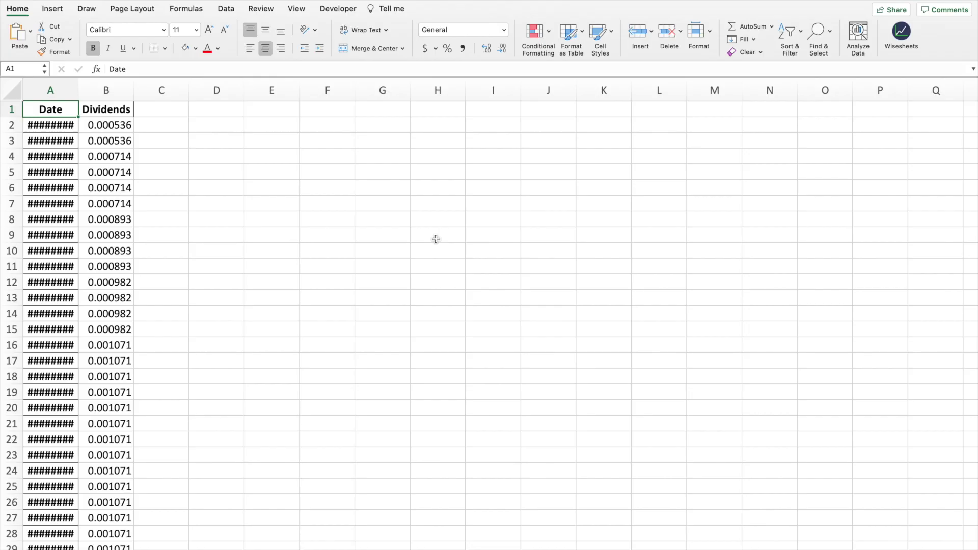
# - Auto-fit the Date and Dividends columns A and B so full dates show
pyautogui.click(62, 90)
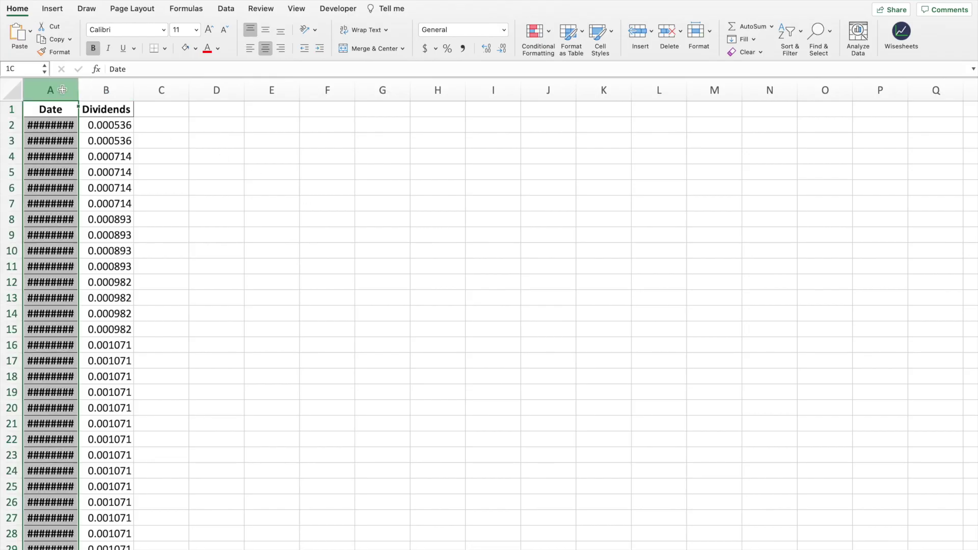
pyautogui.moveTo(78, 90); pyautogui.dragTo(134, 84)
pyautogui.doubleClick(134, 84)
pyautogui.click(260, 177)
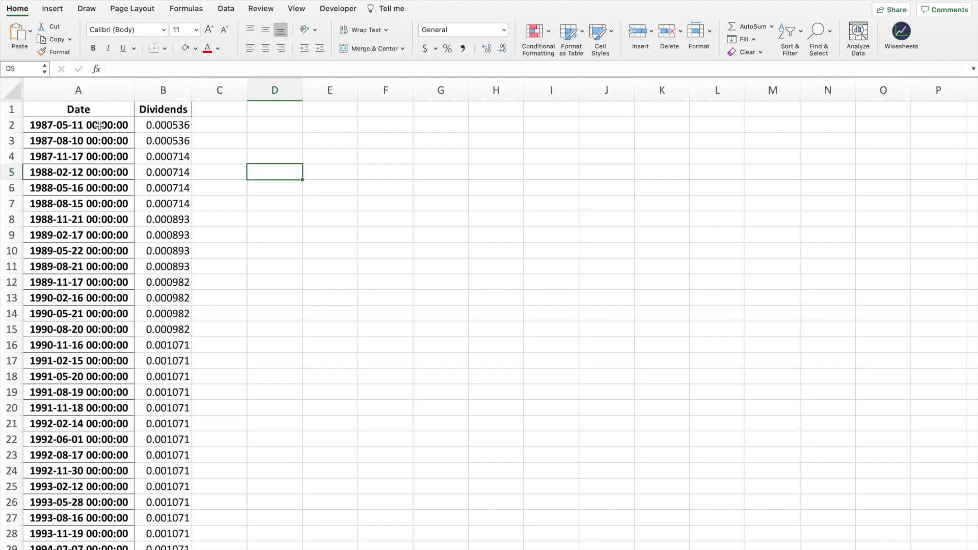
# - Scroll through the exported Apple dividend list starting from B2
pyautogui.click(175, 126)
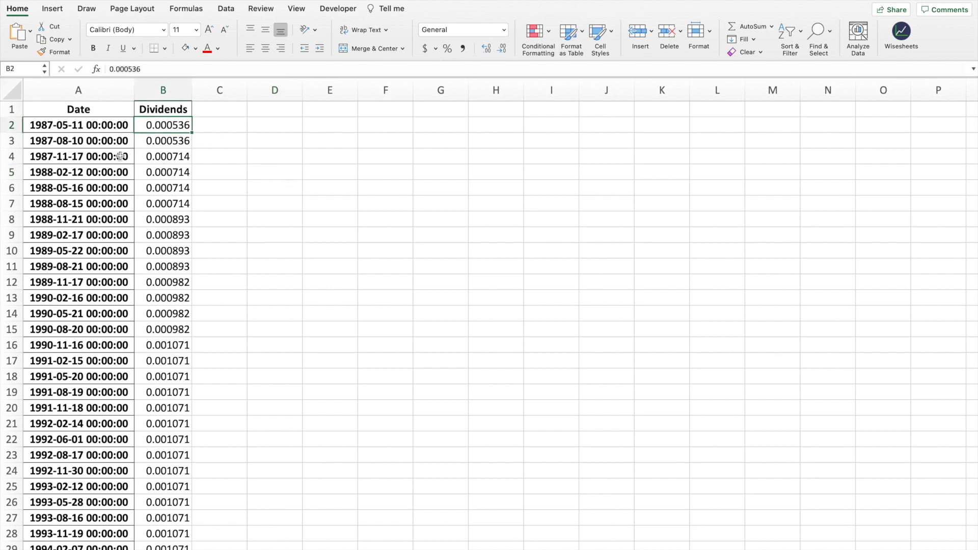
pyautogui.scroll(-2, 120, 155)
pyautogui.scroll(-12, 120, 155)
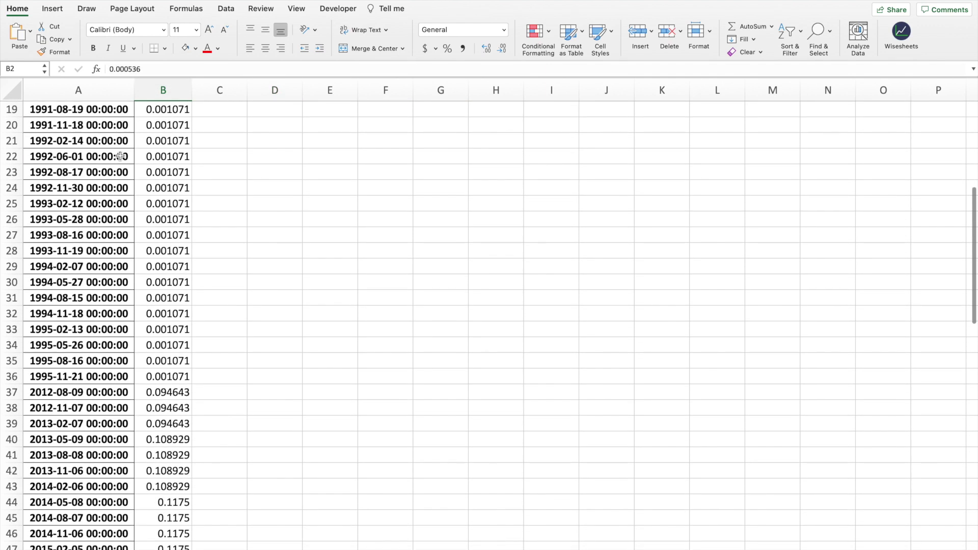
pyautogui.scroll(-10, 121, 156)
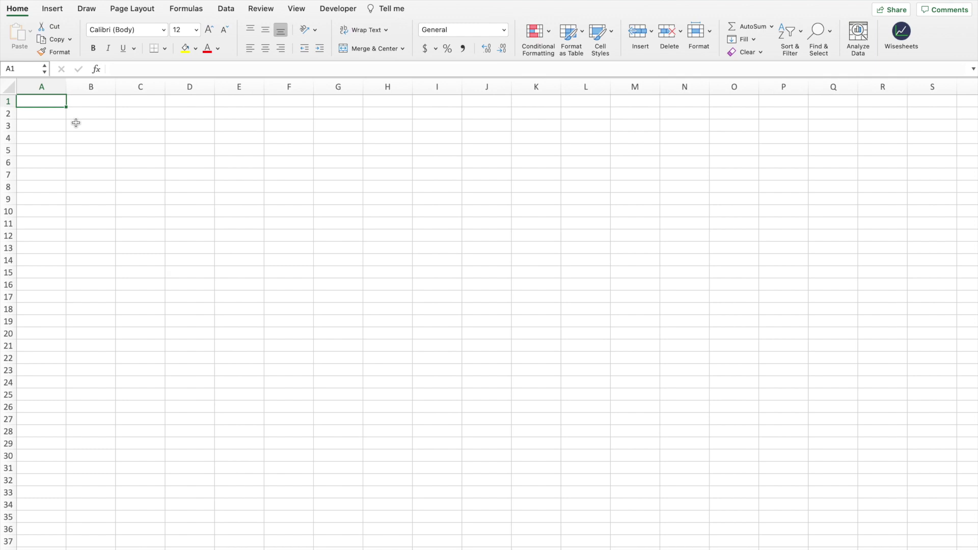
# - Enter =WISEPRICE("aapl", "dividend") in A1 and recommit it so Apple's dividend history loads
pyautogui.write('=wise')
pyautogui.press('Tab')
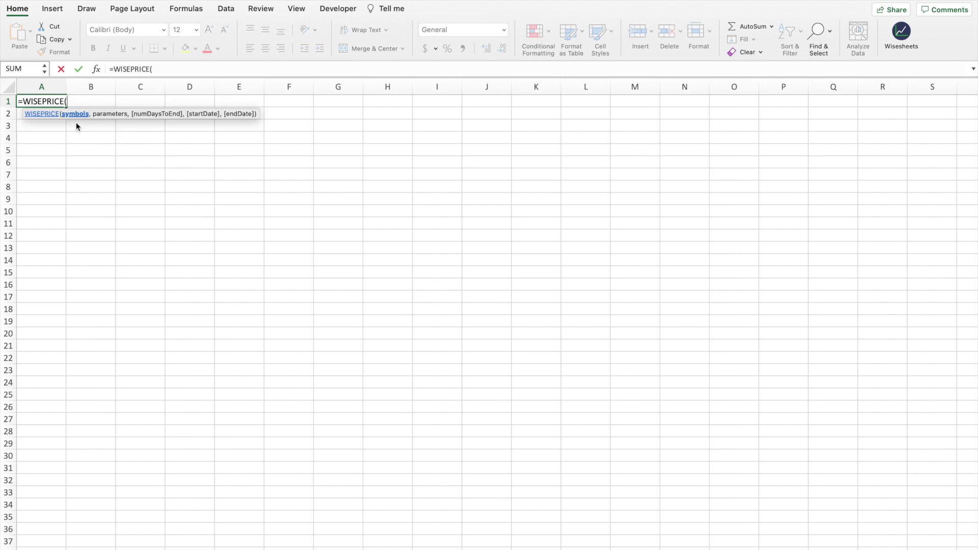
pyautogui.write('"aapl", "')
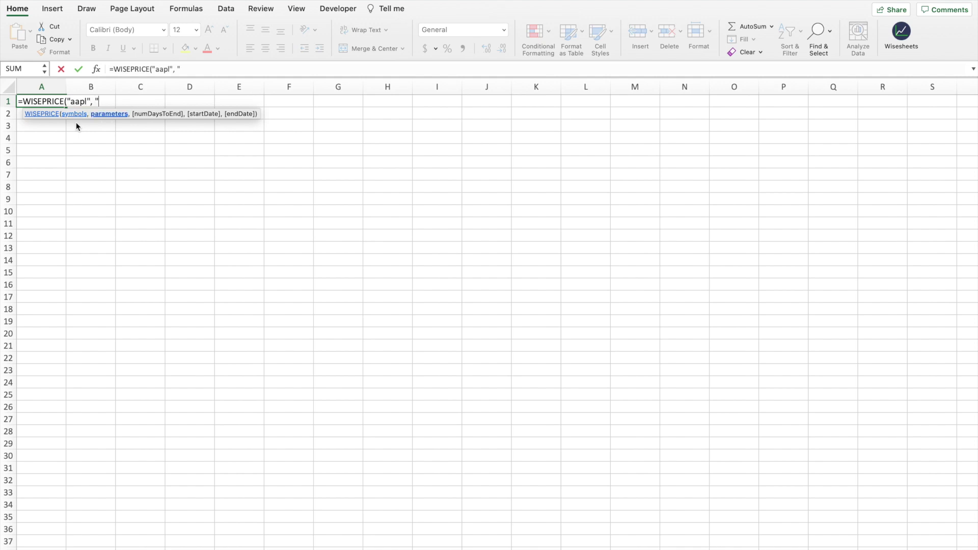
pyautogui.write('dividend")')
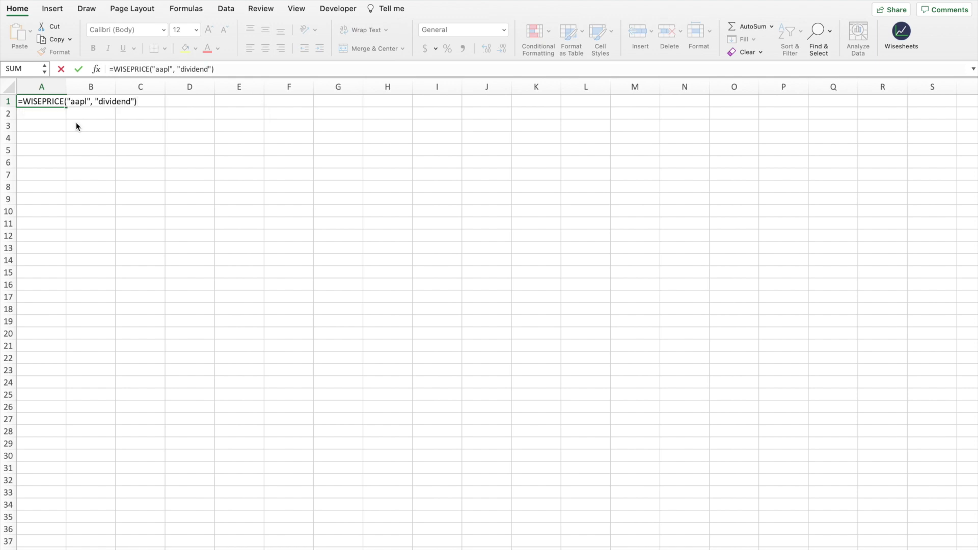
pyautogui.press('Return')
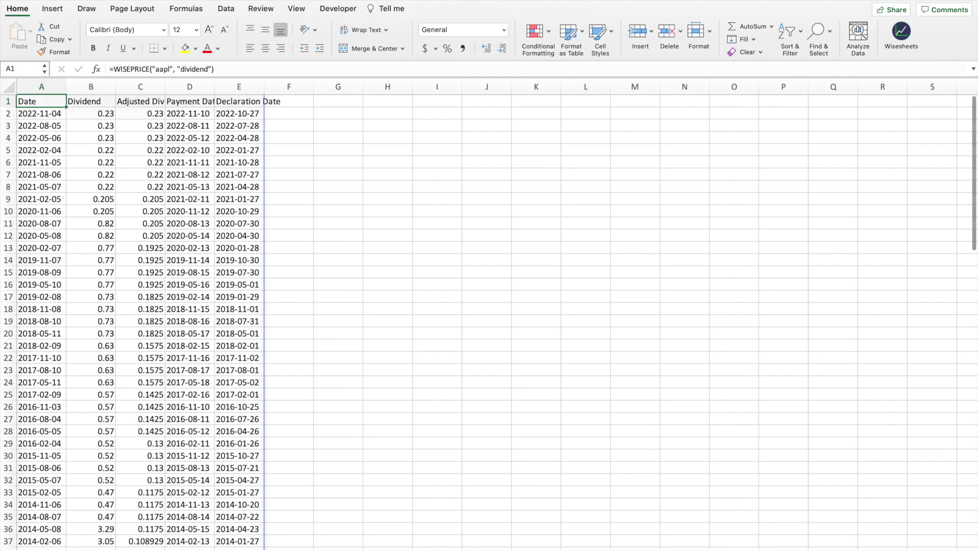
pyautogui.click(136, 71)
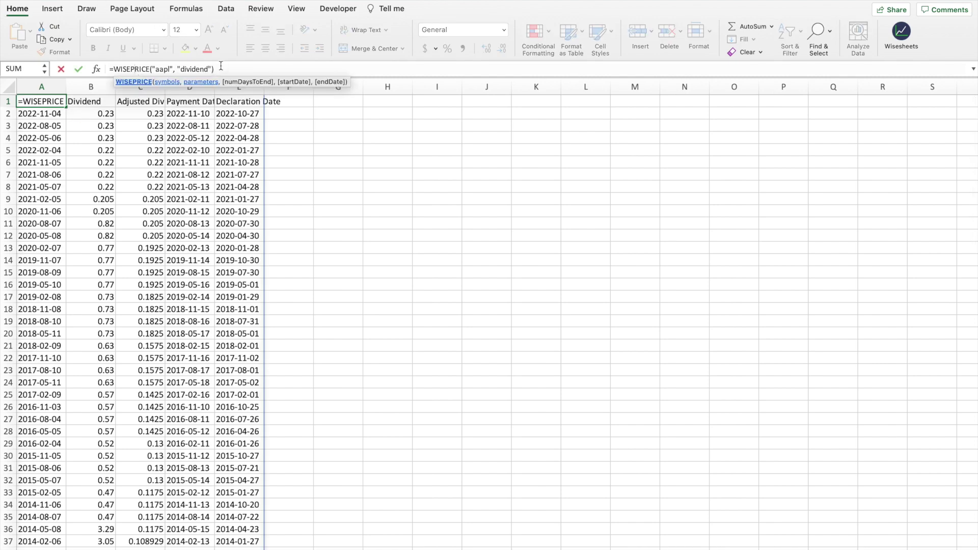
pyautogui.click(222, 68)
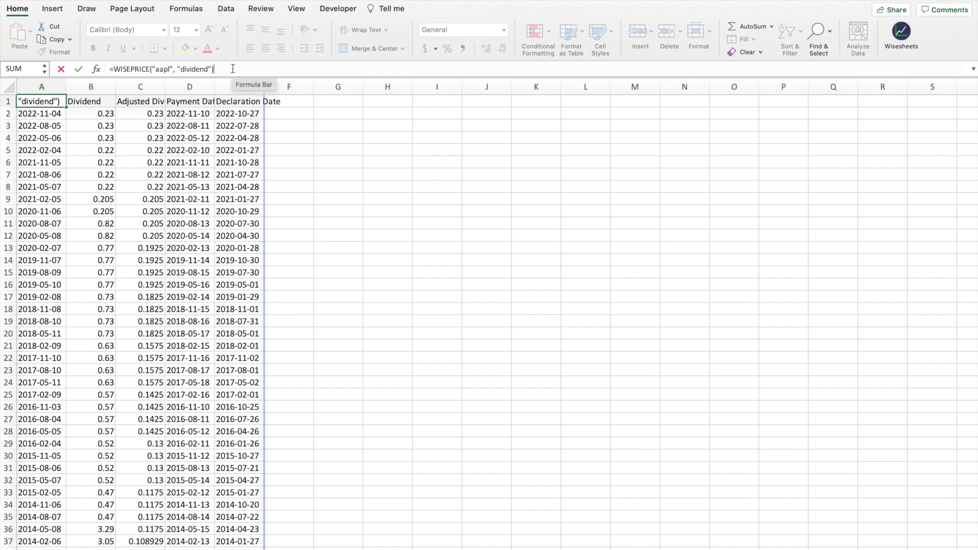
pyautogui.press('Return')
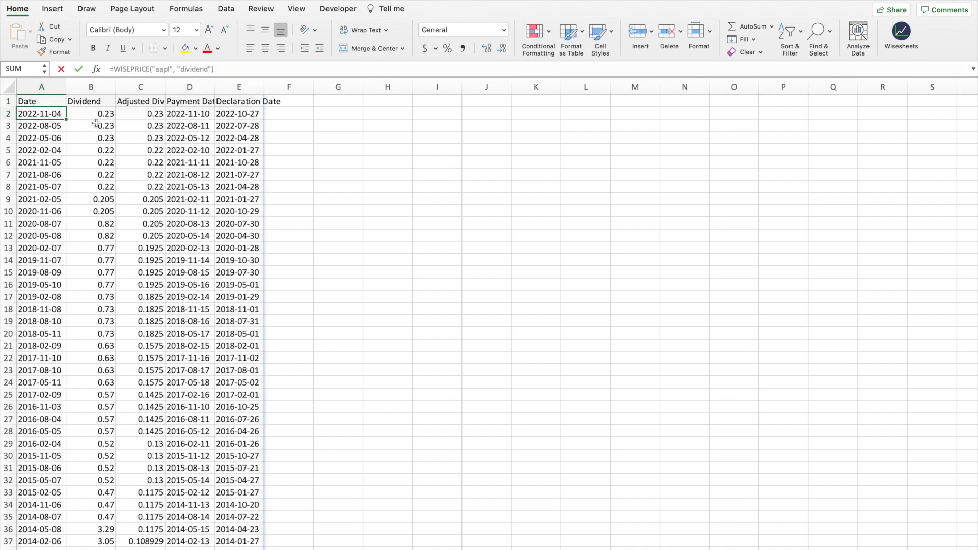
# - Auto-fit columns A through E so the dividend headers read in full
pyautogui.moveTo(48, 102); pyautogui.dragTo(165, 102)
pyautogui.click(380, 139)
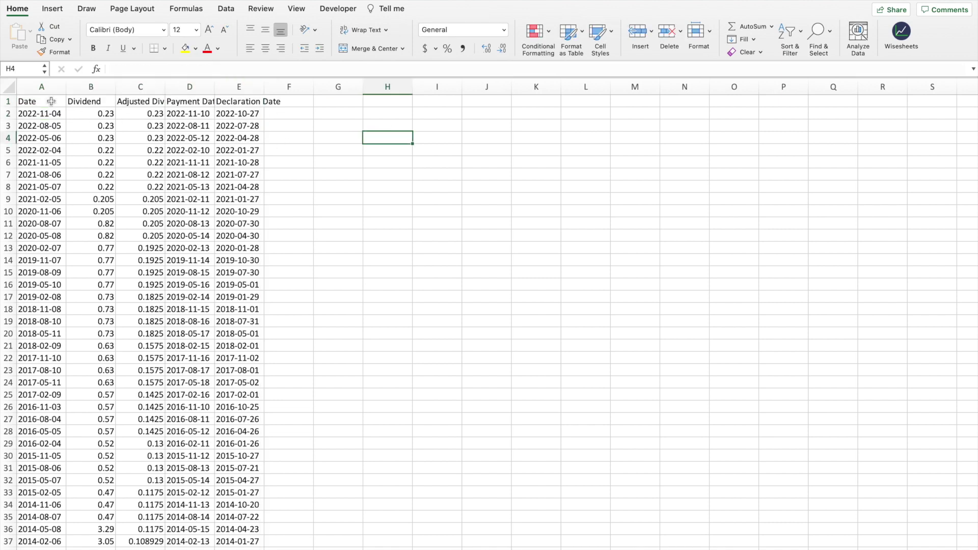
pyautogui.click(38, 80)
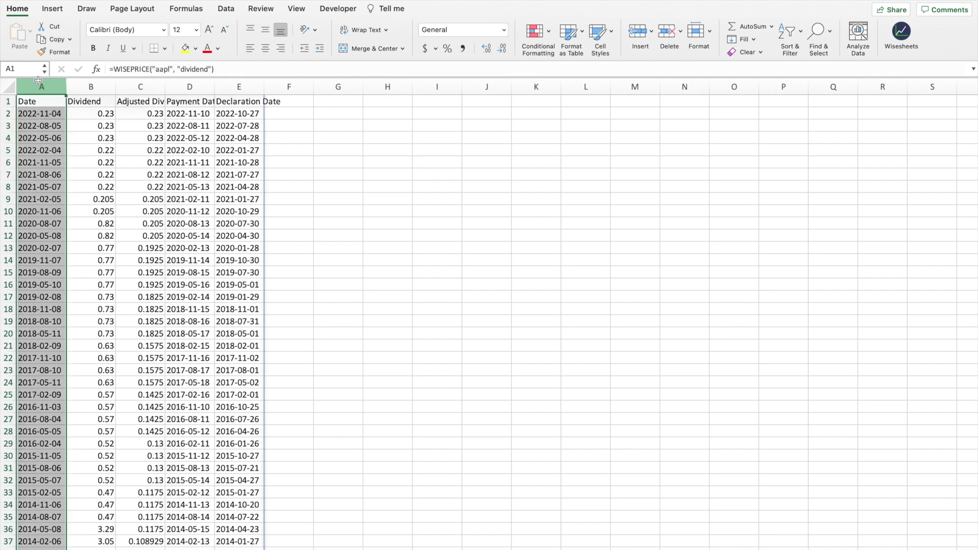
pyautogui.keyDown('shift'); pyautogui.click(246, 81); pyautogui.keyUp('shift')
pyautogui.doubleClick(259, 82)
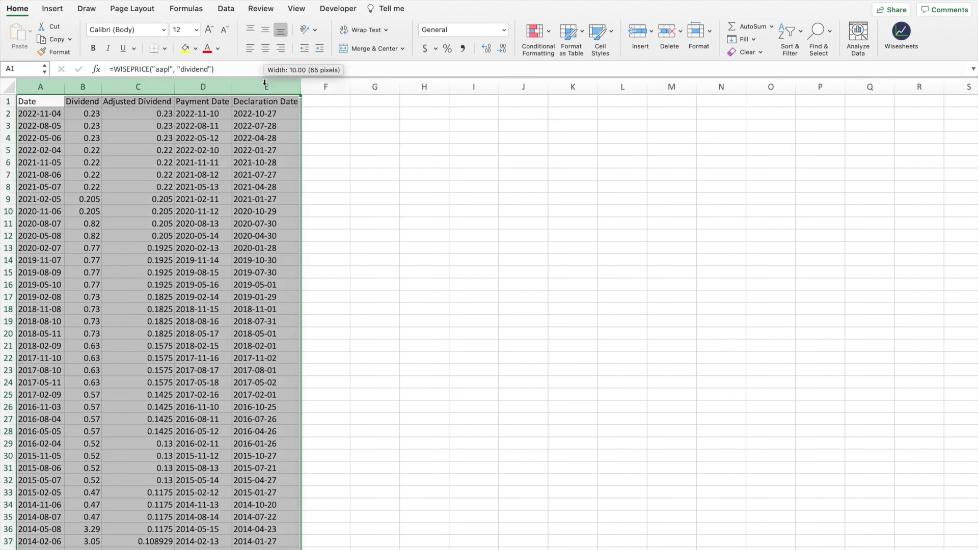
pyautogui.click(539, 263)
# - Review the spilled dividend, payment and declaration date values in row 2 and scroll through them
pyautogui.click(47, 114)
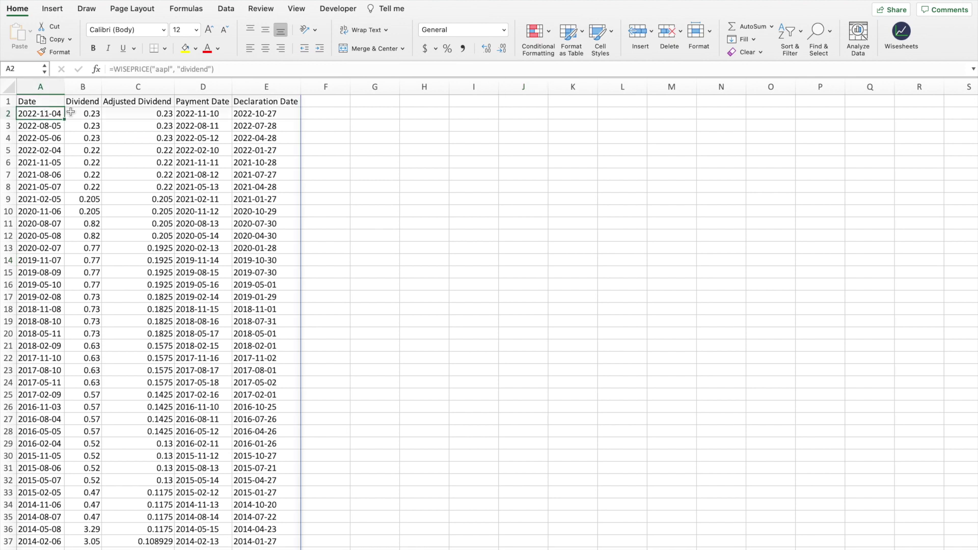
pyautogui.click(83, 112)
pyautogui.click(143, 113)
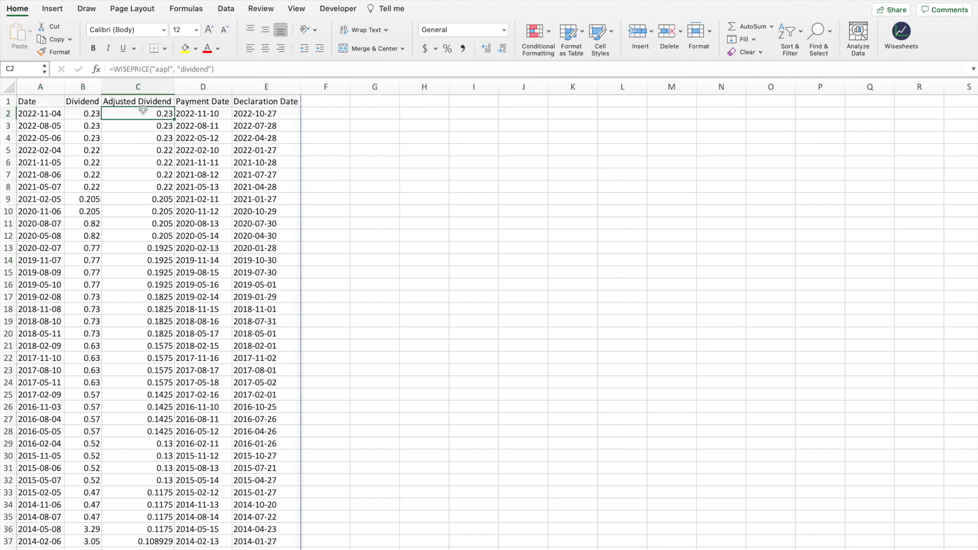
pyautogui.click(196, 114)
pyautogui.click(253, 104)
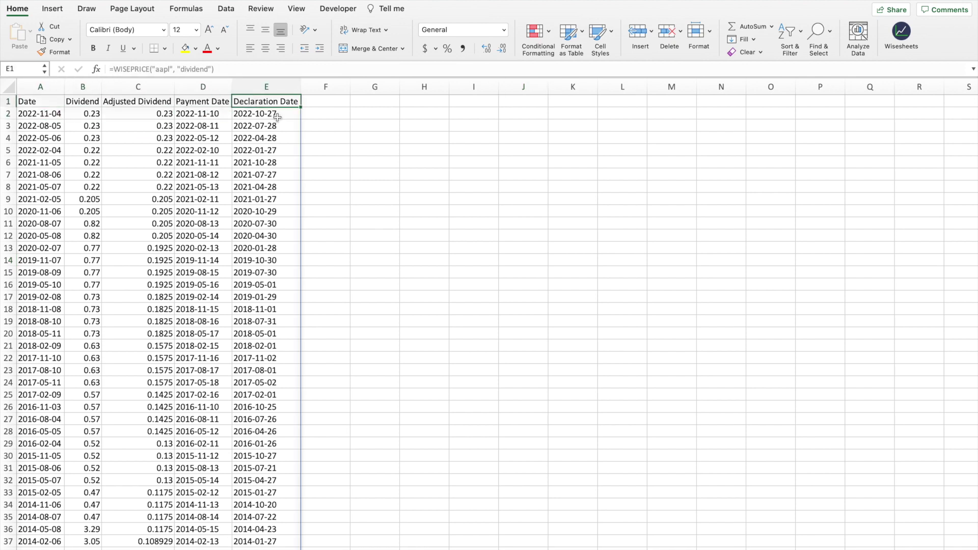
pyautogui.click(369, 151)
pyautogui.scroll(-10, 111, 135)
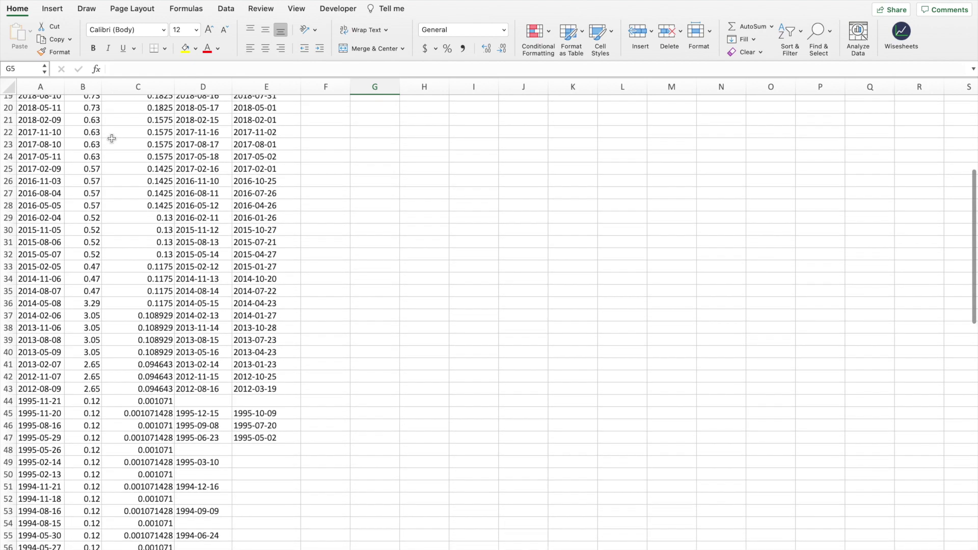
pyautogui.scroll(10, 112, 141)
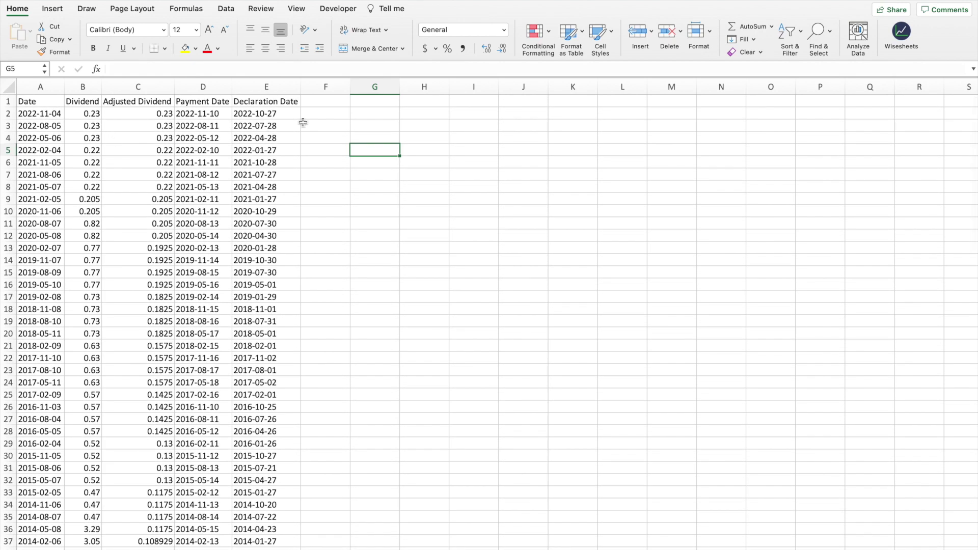
pyautogui.click(326, 116)
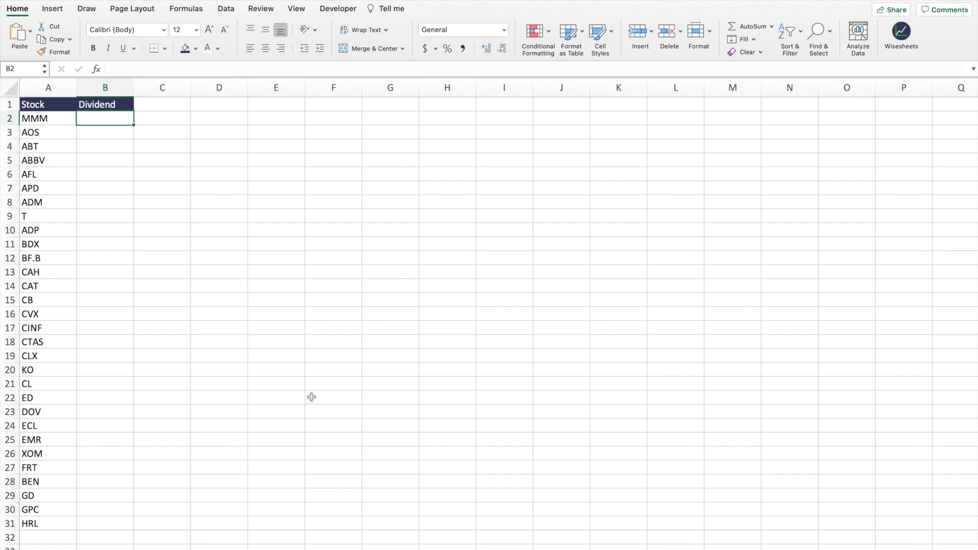
# - Enter =WISE(A2,B1,"lq") in B2 to return MMM's last-quarter dividend of 1.49
pyautogui.moveTo(51, 122); pyautogui.dragTo(46, 524)
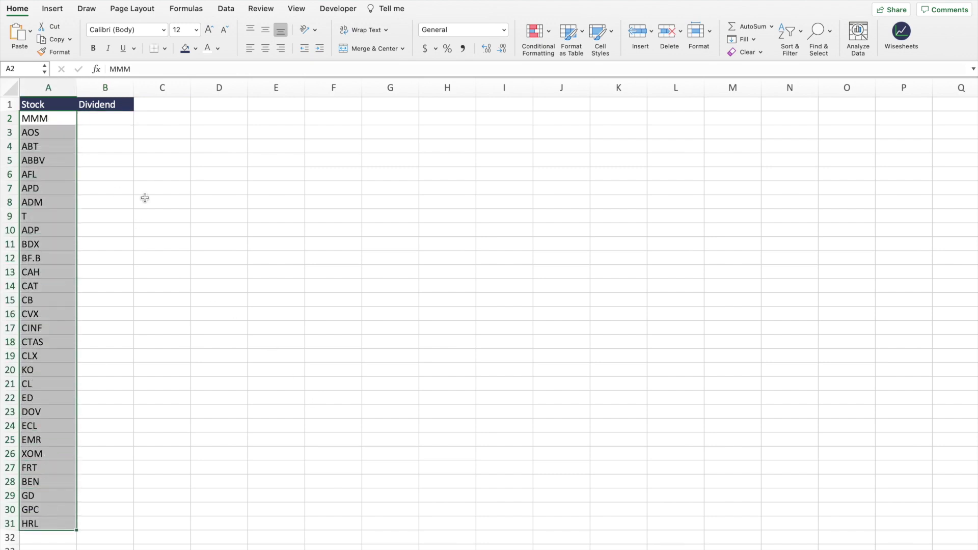
pyautogui.click(114, 117)
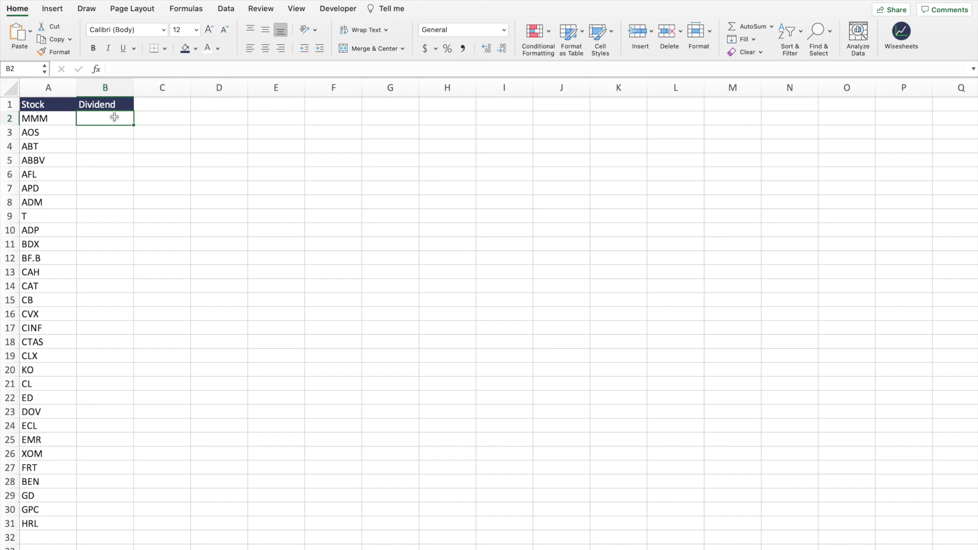
pyautogui.write('=wis')
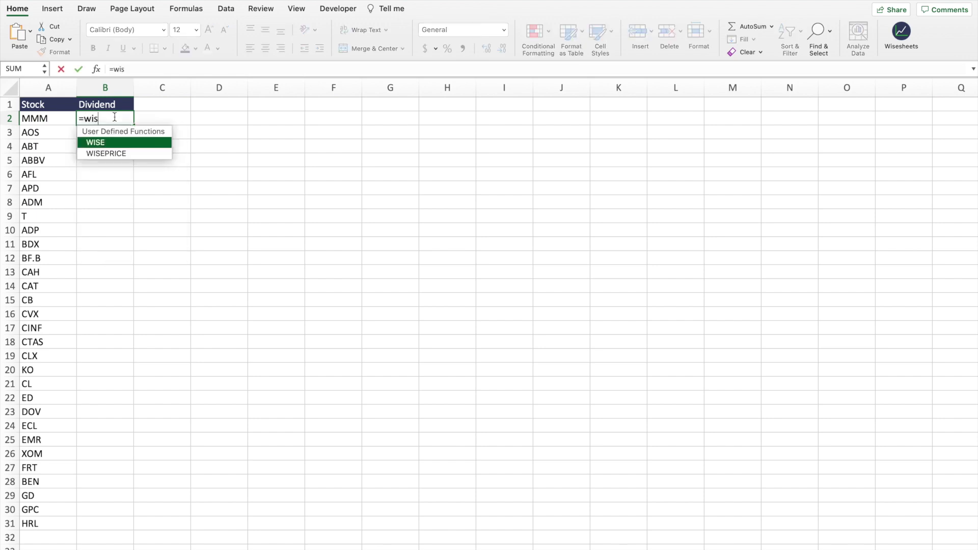
pyautogui.write('e')
pyautogui.press('Tab')
pyautogui.click(49, 118)
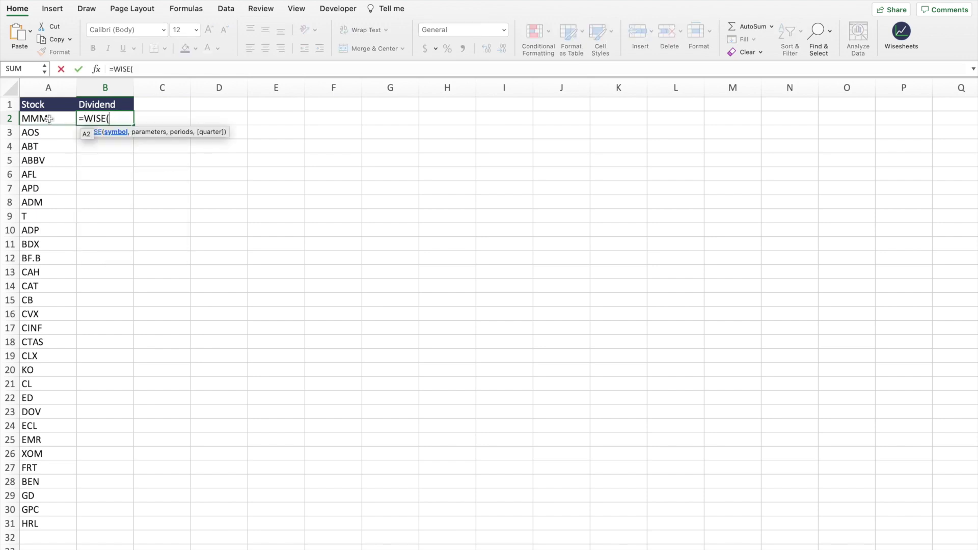
pyautogui.write(',')
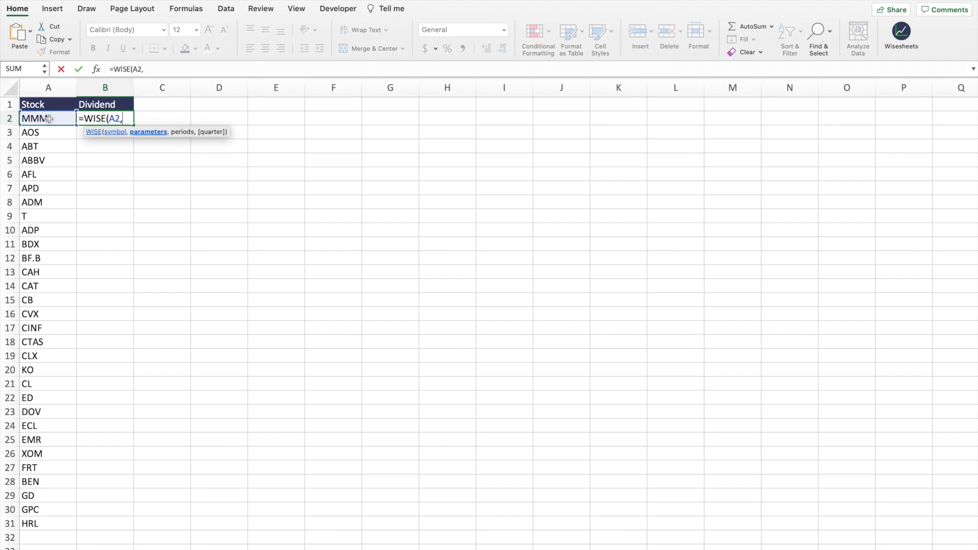
pyautogui.click(121, 104)
pyautogui.write(', "lq')
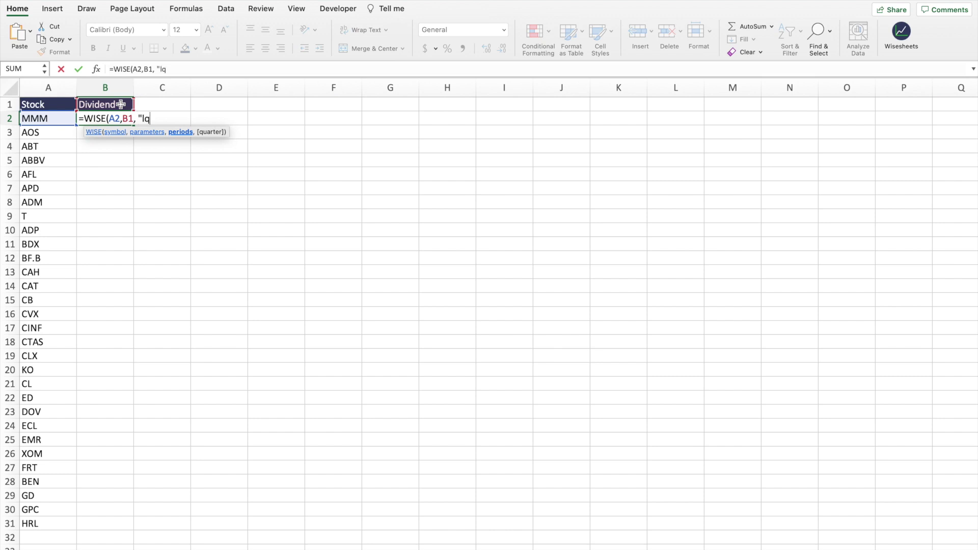
pyautogui.write(')')
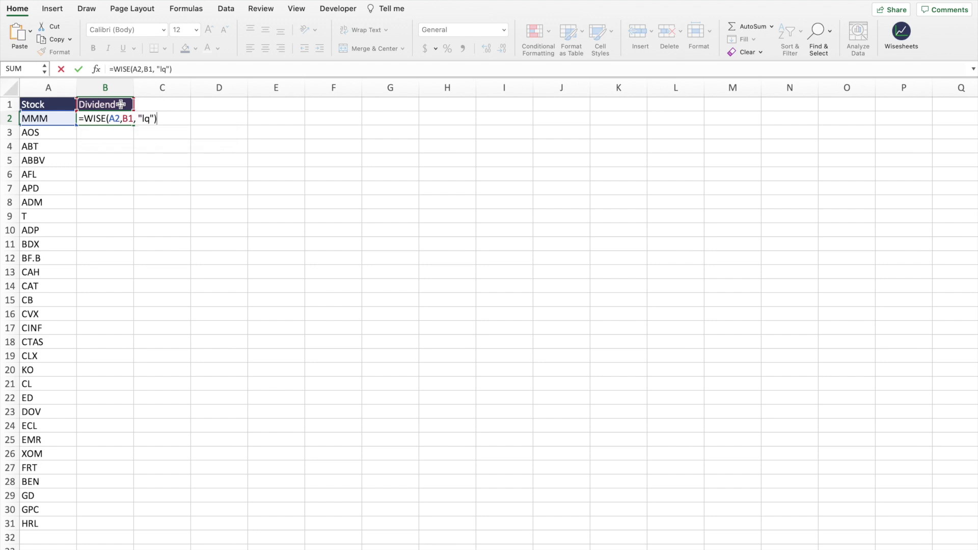
pyautogui.press('Return')
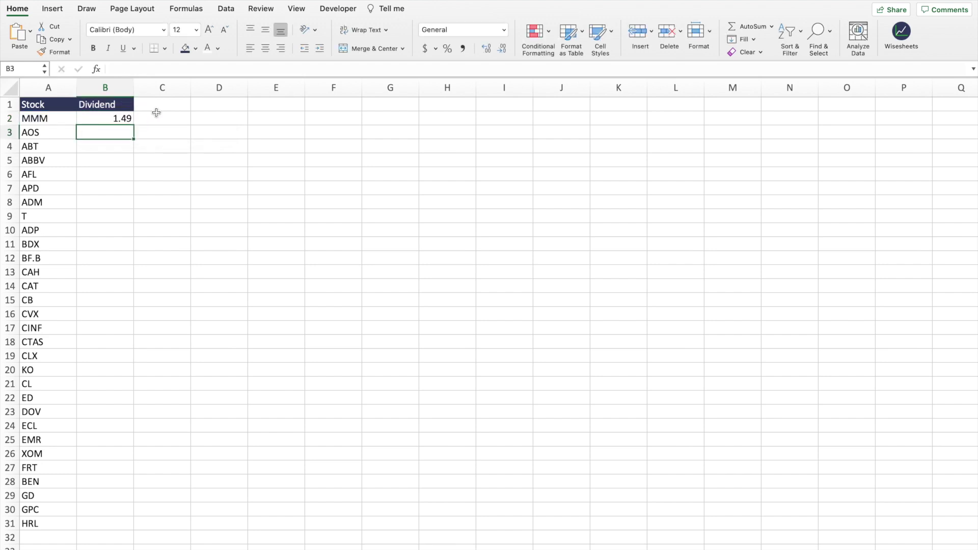
# - Format B2 as Accounting dollars and make its header reference absolute as $B$1
pyautogui.click(118, 118)
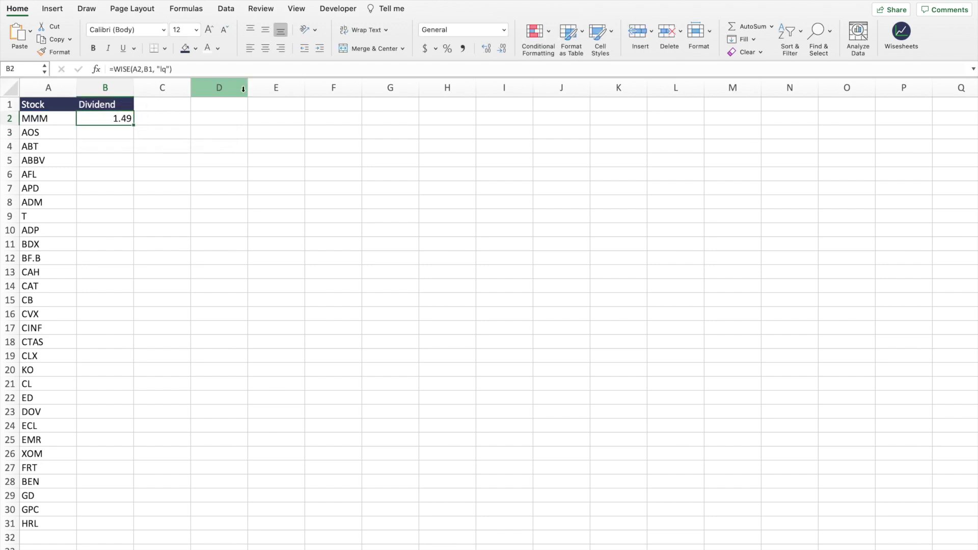
pyautogui.click(426, 49)
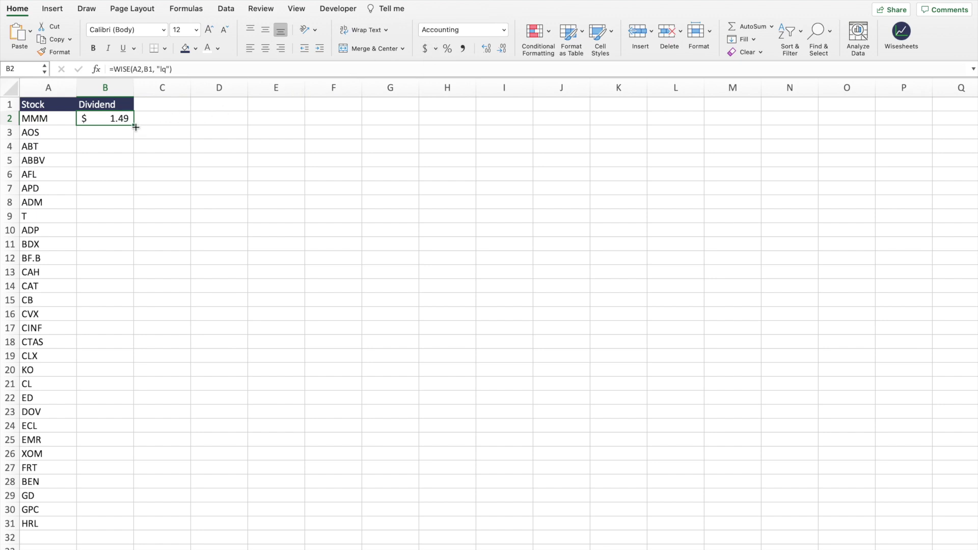
pyautogui.click(147, 69)
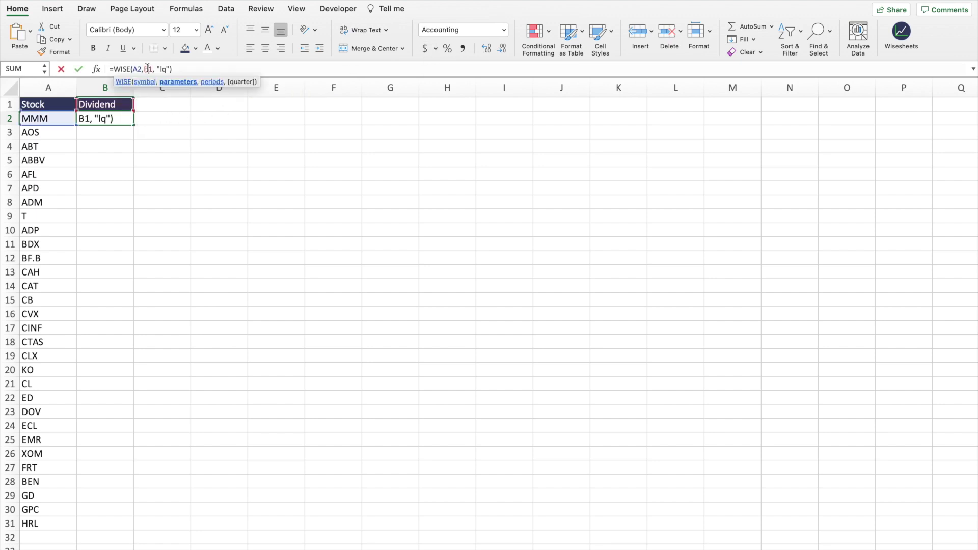
pyautogui.press('F4')
pyautogui.click(207, 75)
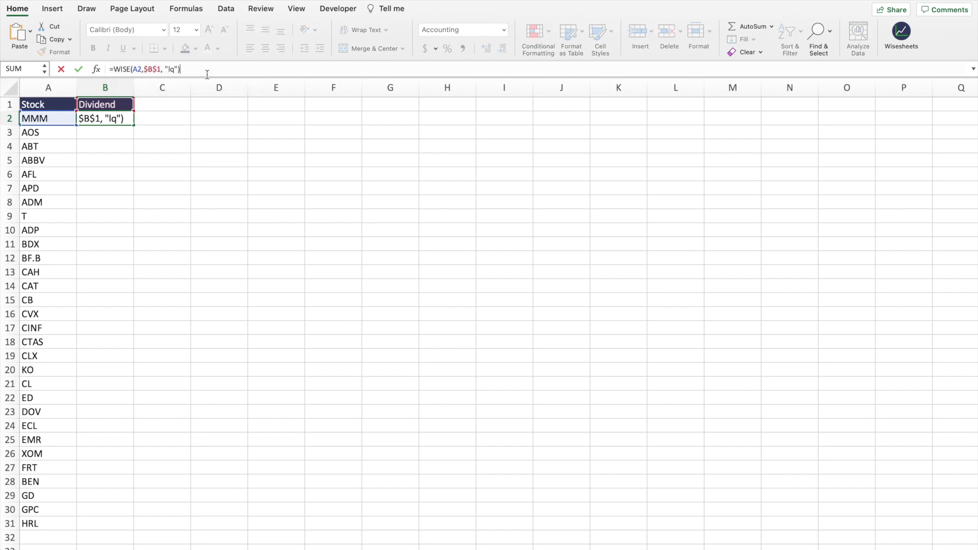
pyautogui.press('Return')
# - Fill the dividend formula down from B2 to B31 for all tickers
pyautogui.press('Up')
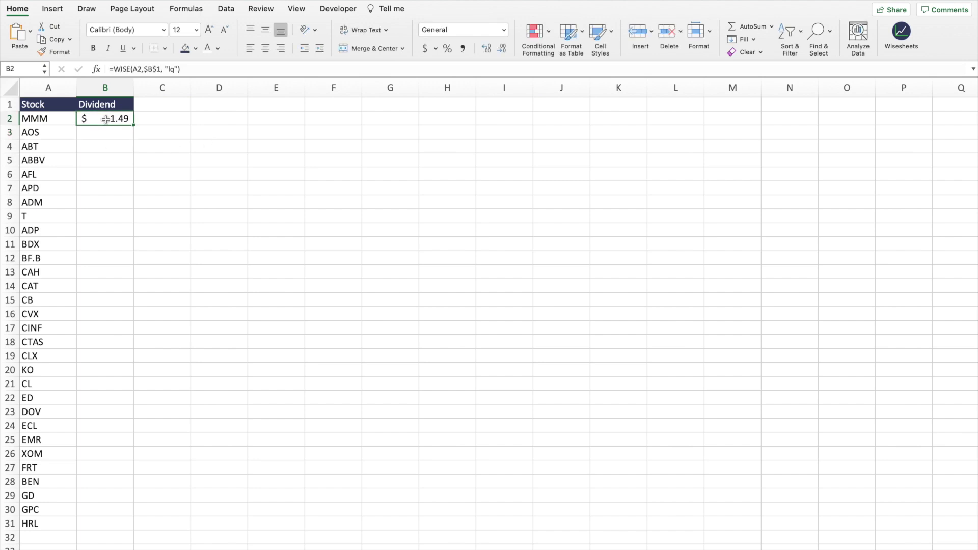
pyautogui.moveTo(133, 125); pyautogui.dragTo(103, 530)
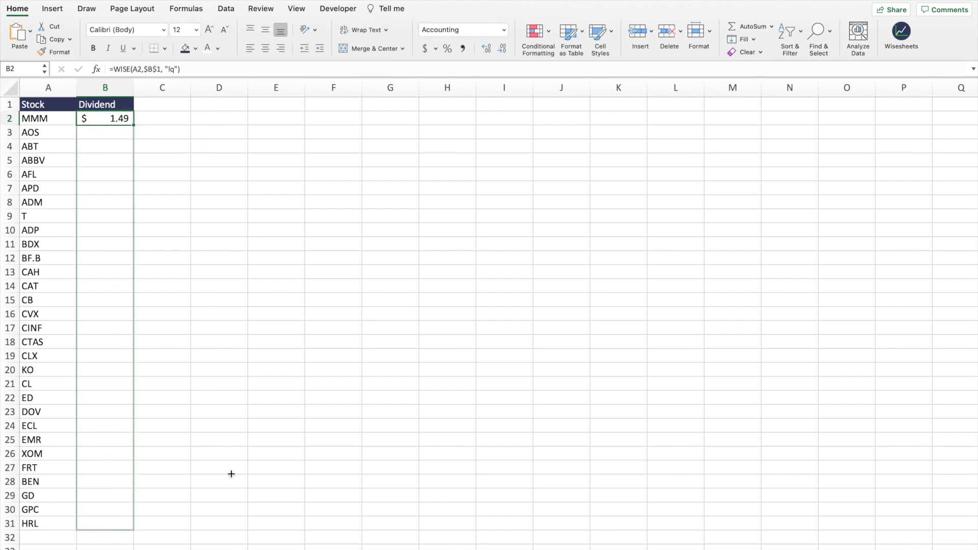
pyautogui.click(221, 130)
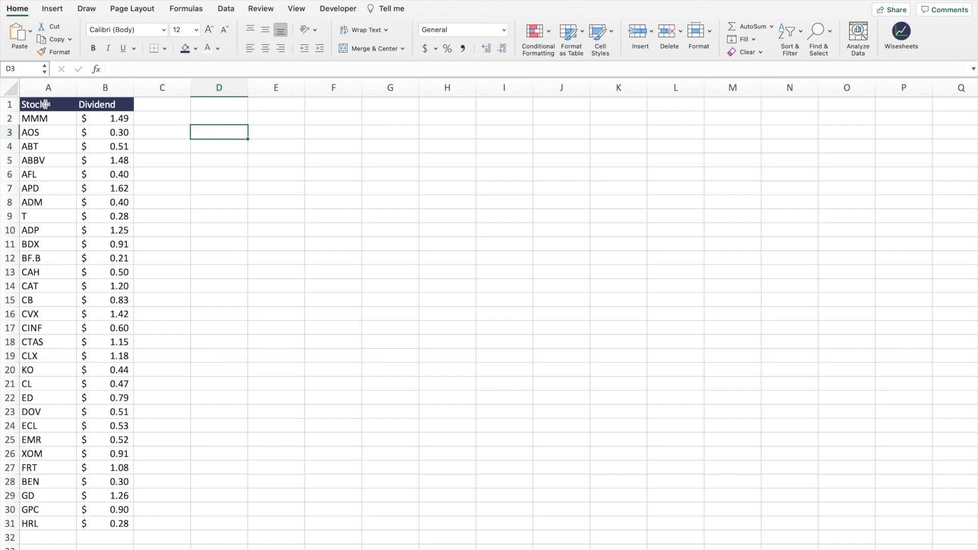
pyautogui.moveTo(45, 105); pyautogui.dragTo(95, 524)
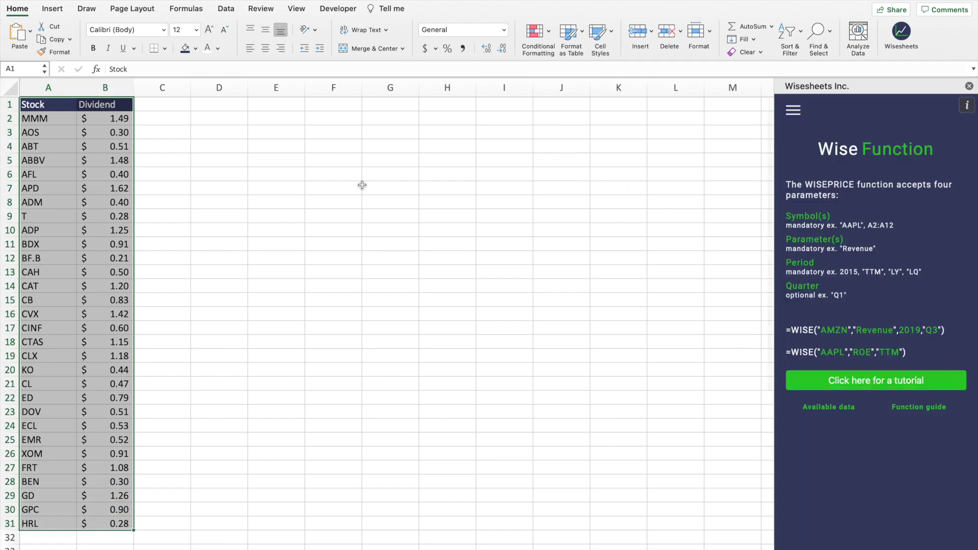
# - Change B2's period from "lq" to 2021 so MMM shows its 5.92 full-year dividend
pyautogui.click(203, 160)
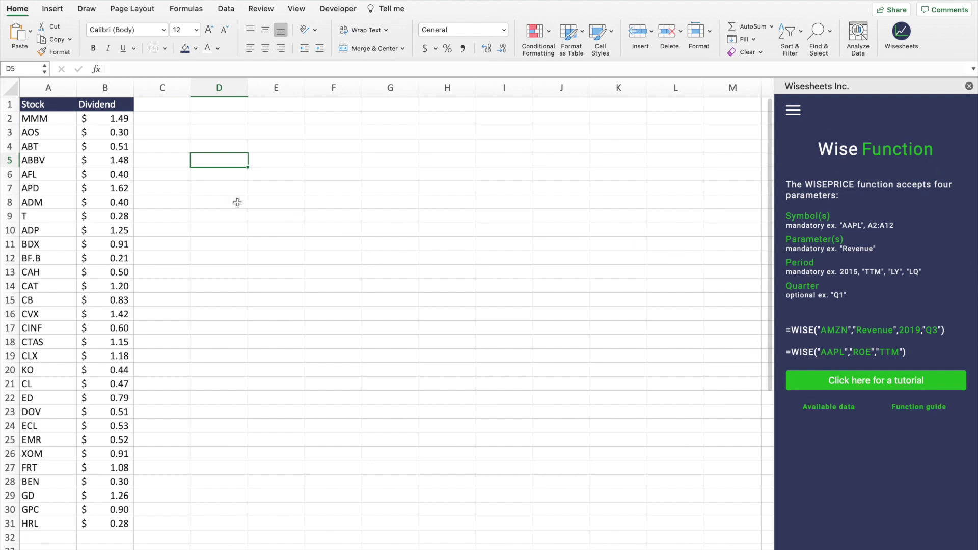
pyautogui.click(111, 118)
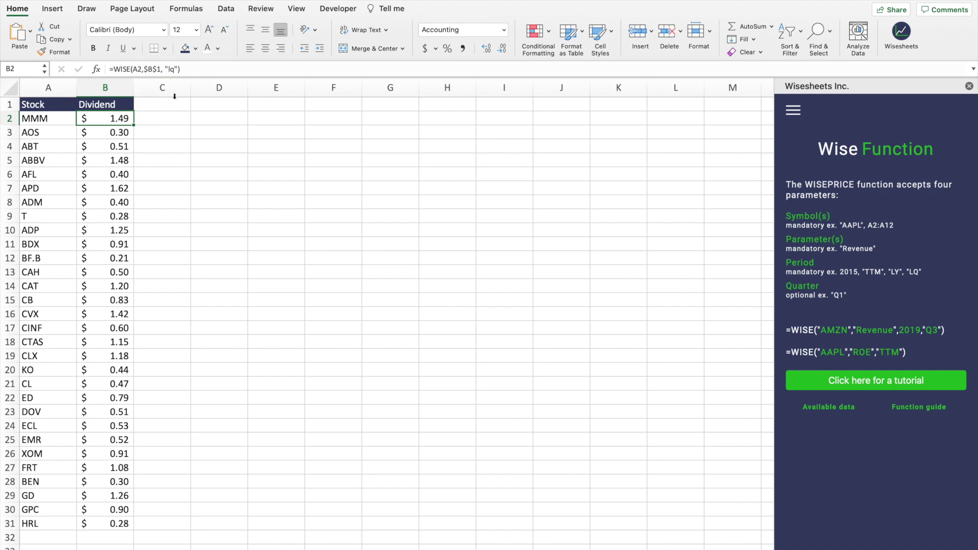
pyautogui.click(179, 69)
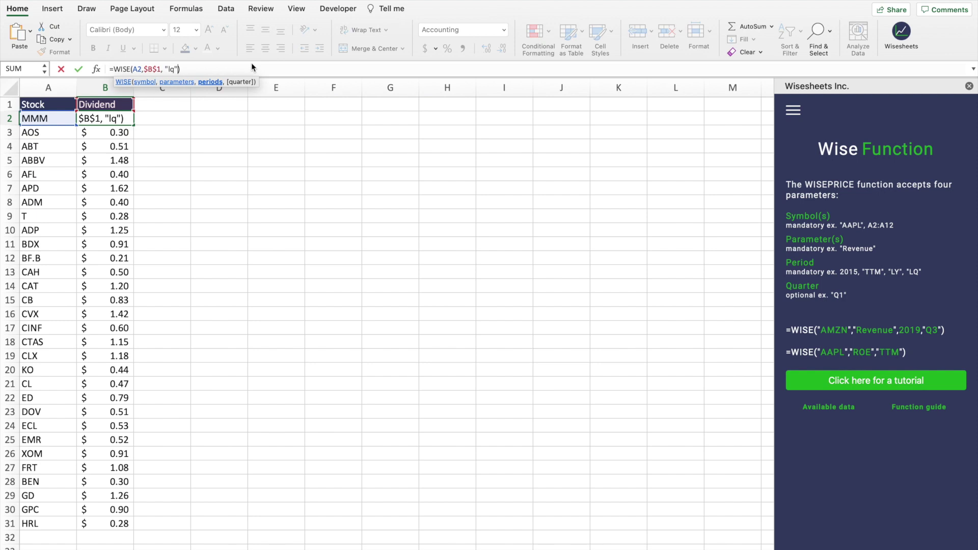
pyautogui.press('BackSpace')
pyautogui.press('BackSpace')
pyautogui.press('BackSpace')
pyautogui.press('BackSpace')
pyautogui.write('2021')
pyautogui.press('Return')
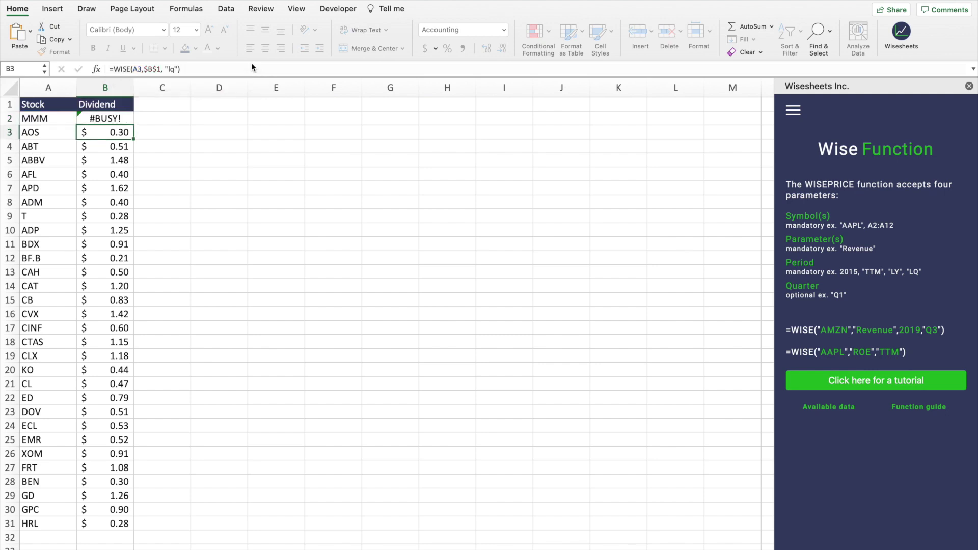
# - Fill the 2021 dividend formula down to B31 and check the values
pyautogui.click(108, 115)
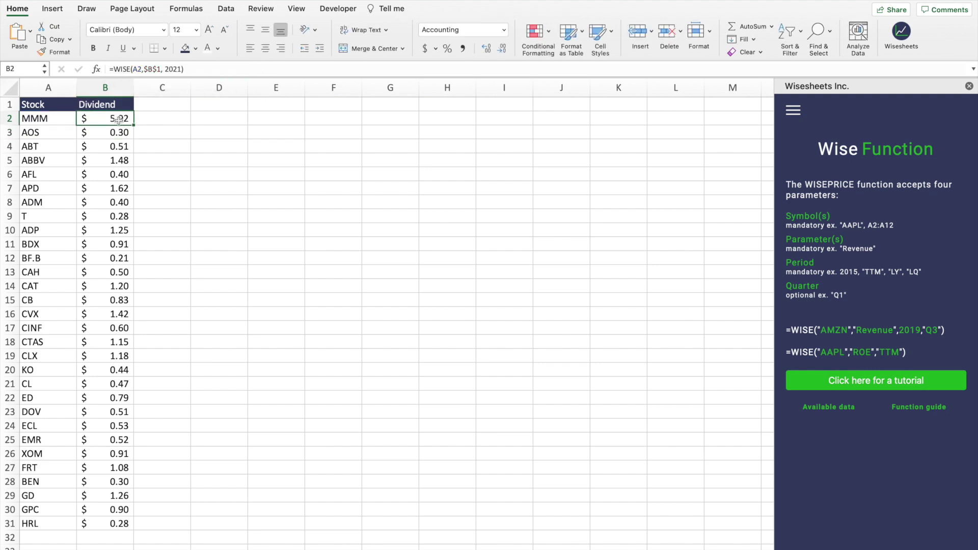
pyautogui.moveTo(135, 125); pyautogui.dragTo(133, 524)
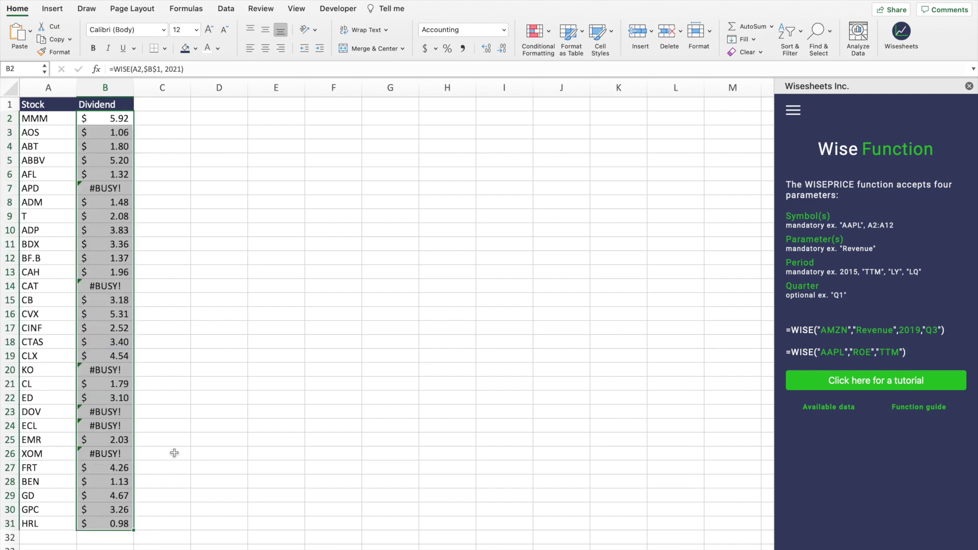
pyautogui.click(170, 463)
pyautogui.click(103, 121)
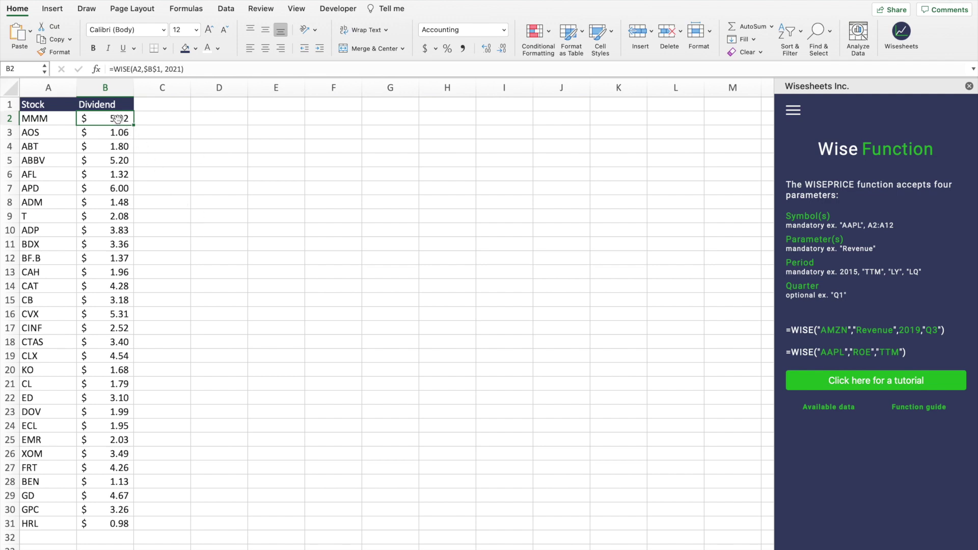
pyautogui.moveTo(118, 121); pyautogui.dragTo(123, 521)
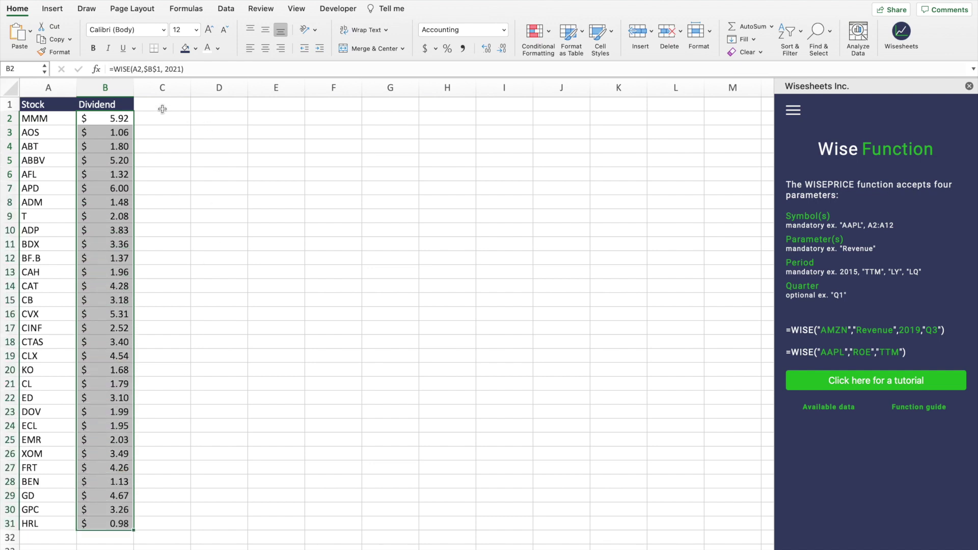
pyautogui.click(162, 107)
# - Add a 'Stock price' header in C1 styled like the Dividend header
pyautogui.click(117, 103)
pyautogui.press('super+c')
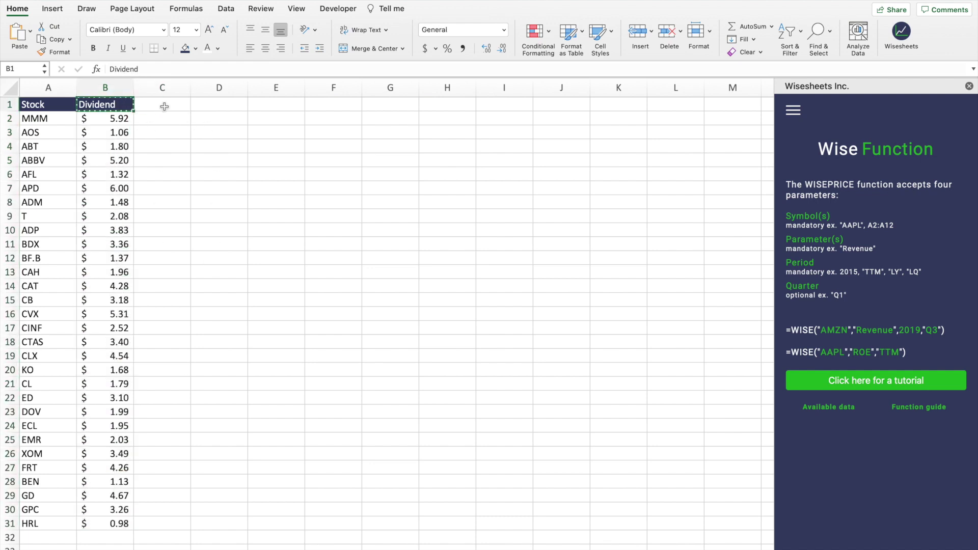
pyautogui.click(166, 106)
pyautogui.press('super+v')
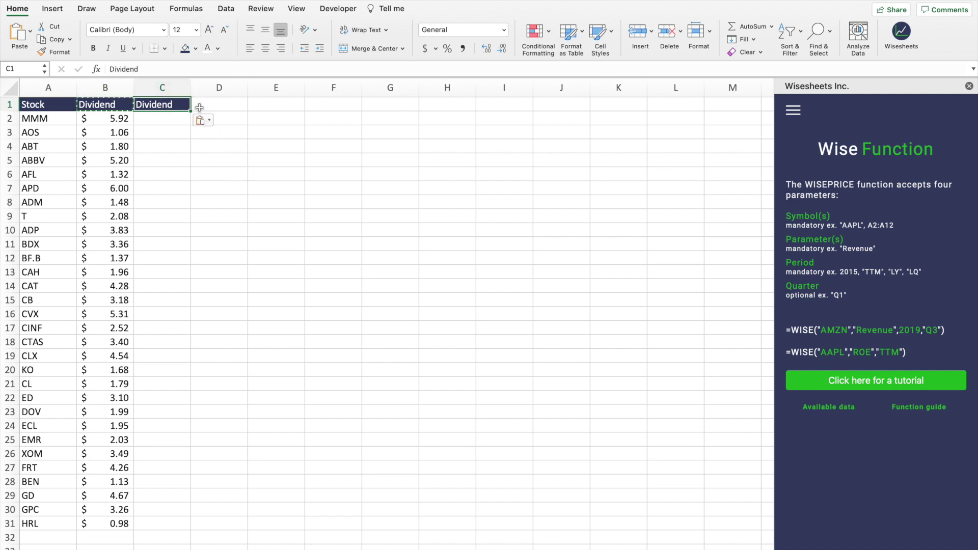
pyautogui.press('BackSpace')
pyautogui.write('St')
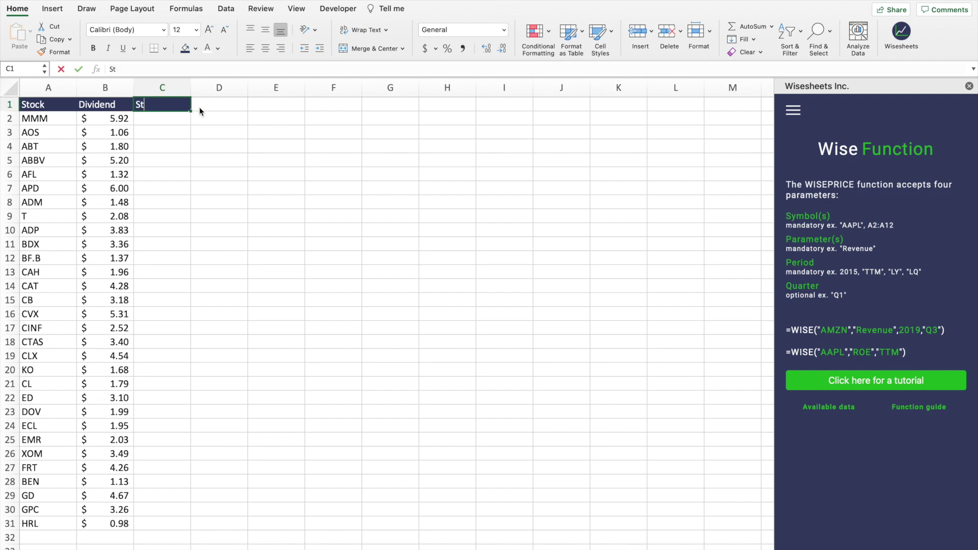
pyautogui.write('ock price')
pyautogui.press('Return')
# - Start a WISEPRICE formula in C2 and show the Wisesheets WISEPRICE Function guide
pyautogui.write('=wise')
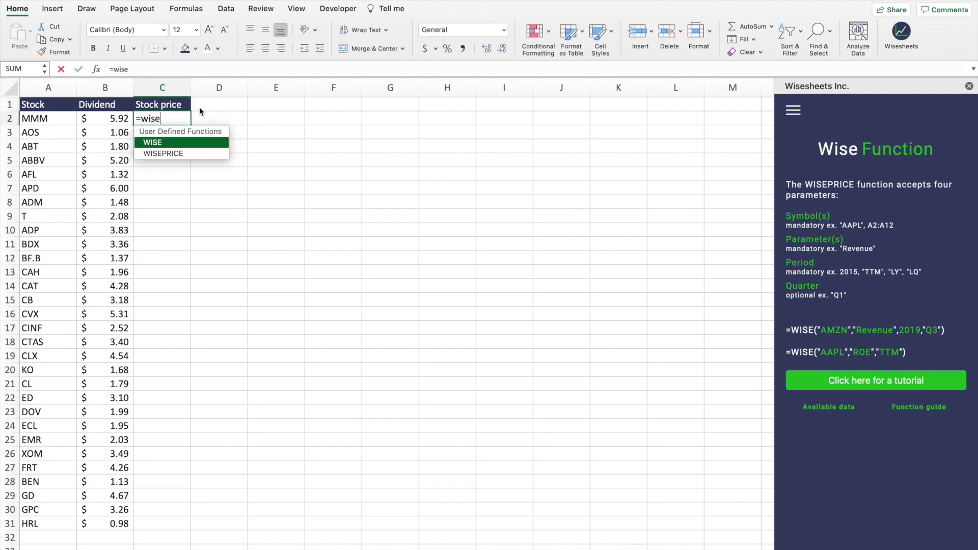
pyautogui.press('Down')
pyautogui.press('Tab')
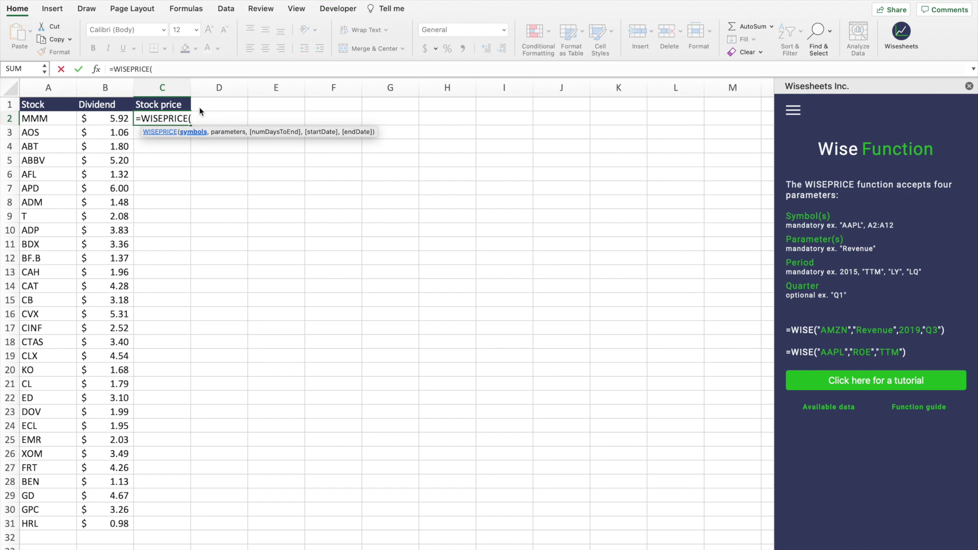
pyautogui.click(794, 111)
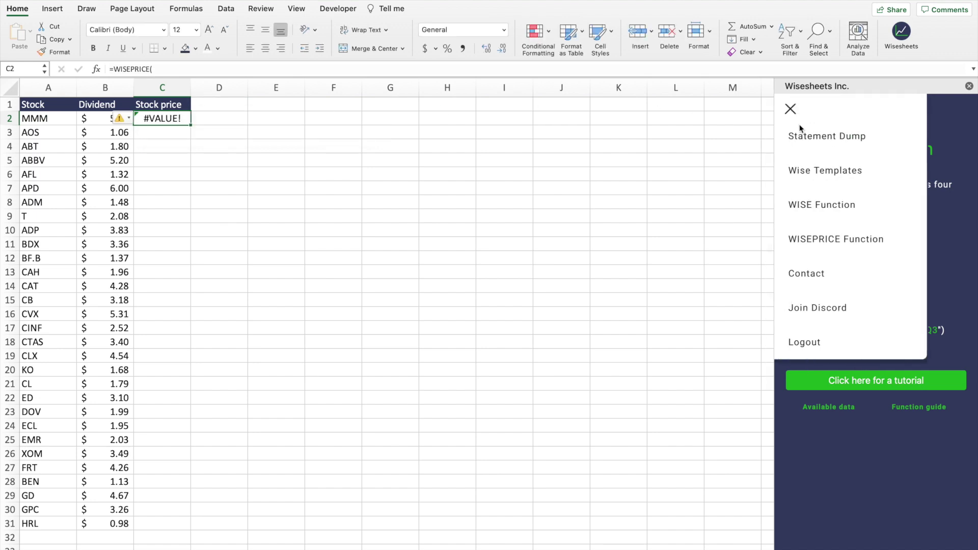
pyautogui.click(824, 239)
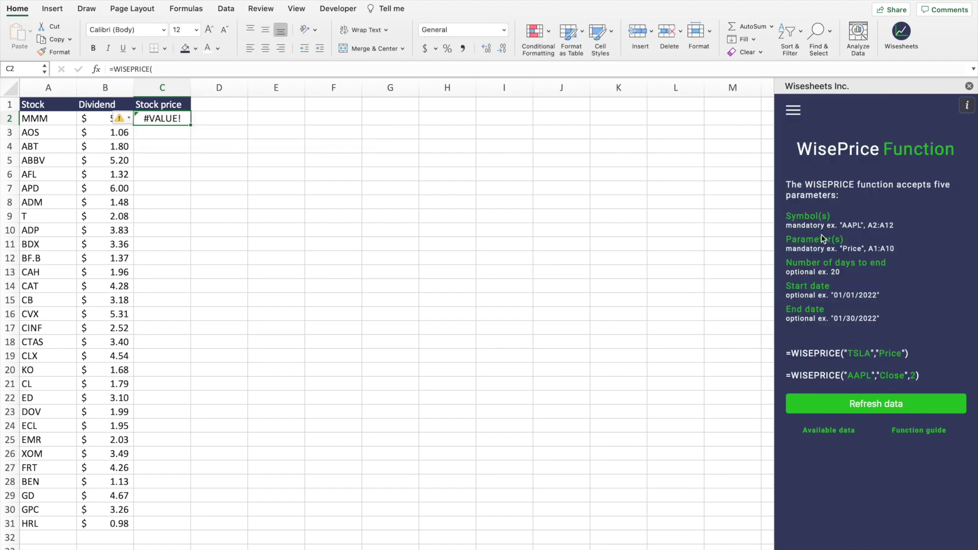
# - Complete C2 as =WISEPRICE(A2:A30, "price") so live prices spill from MMM to HRL
pyautogui.click(170, 69)
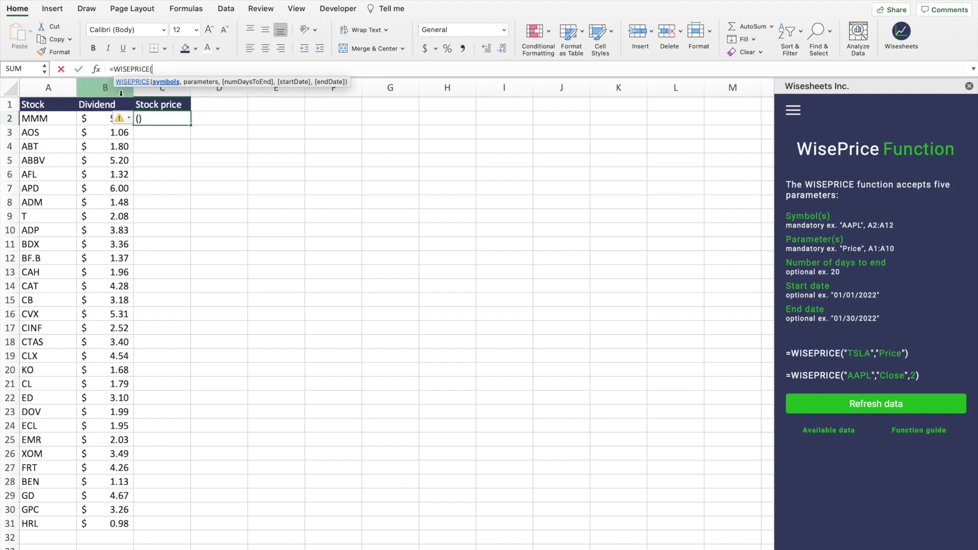
pyautogui.moveTo(44, 120); pyautogui.dragTo(43, 515)
pyautogui.write(',')
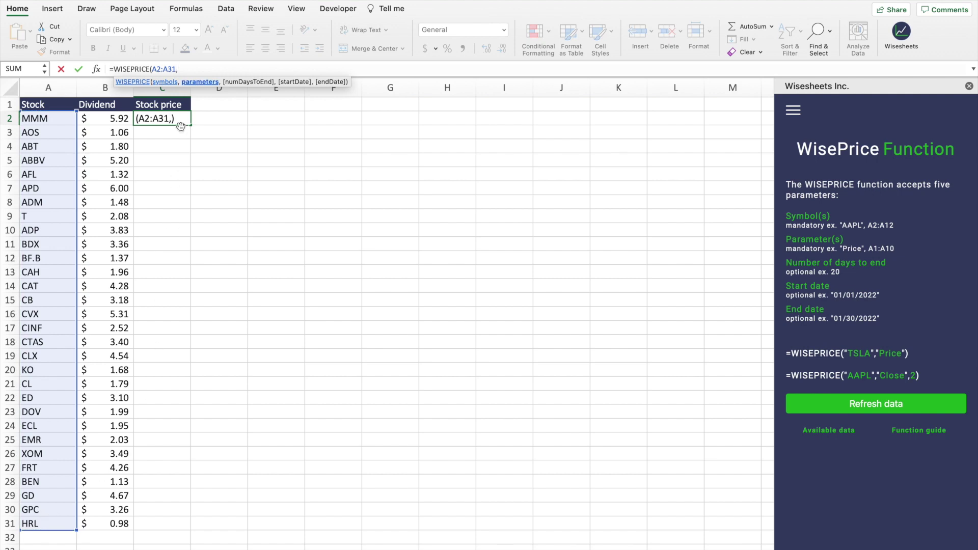
pyautogui.write('"rpi')
pyautogui.press('BackSpace')
pyautogui.press('BackSpace')
pyautogui.press('BackSpace')
pyautogui.write('price")')
pyautogui.press('Return')
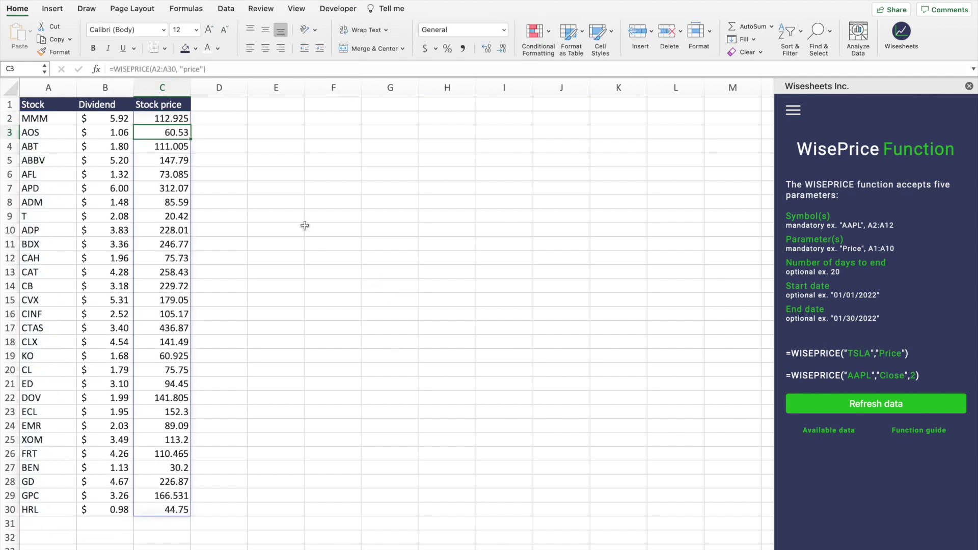
pyautogui.moveTo(172, 118); pyautogui.dragTo(172, 507)
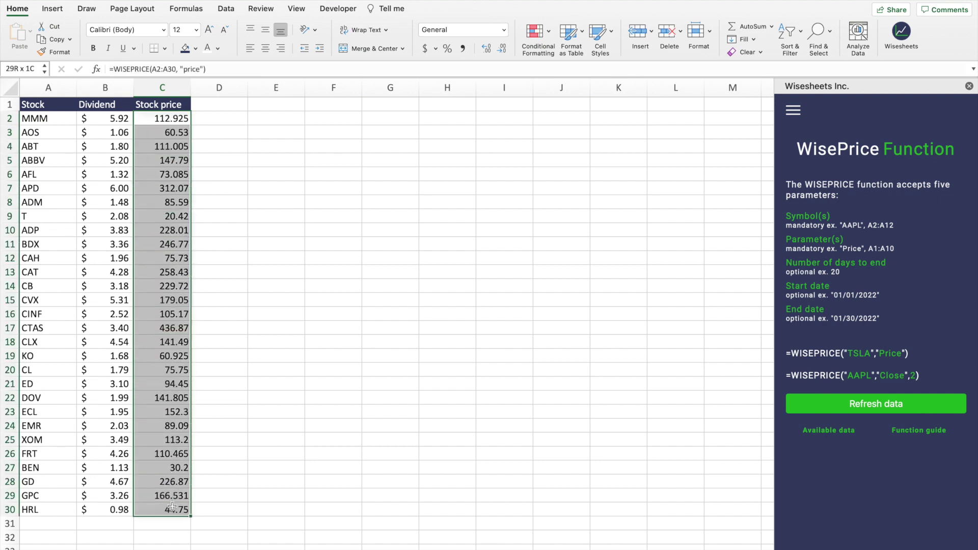
pyautogui.click(280, 410)
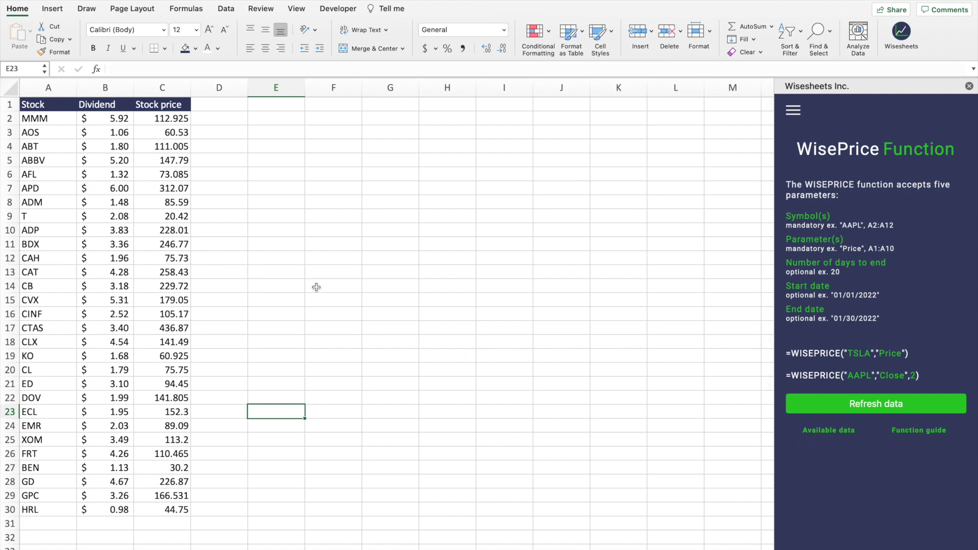
pyautogui.click(226, 103)
# - Add a 'Dividend yield' header in D1 and widen column D to fit it
pyautogui.write('Di')
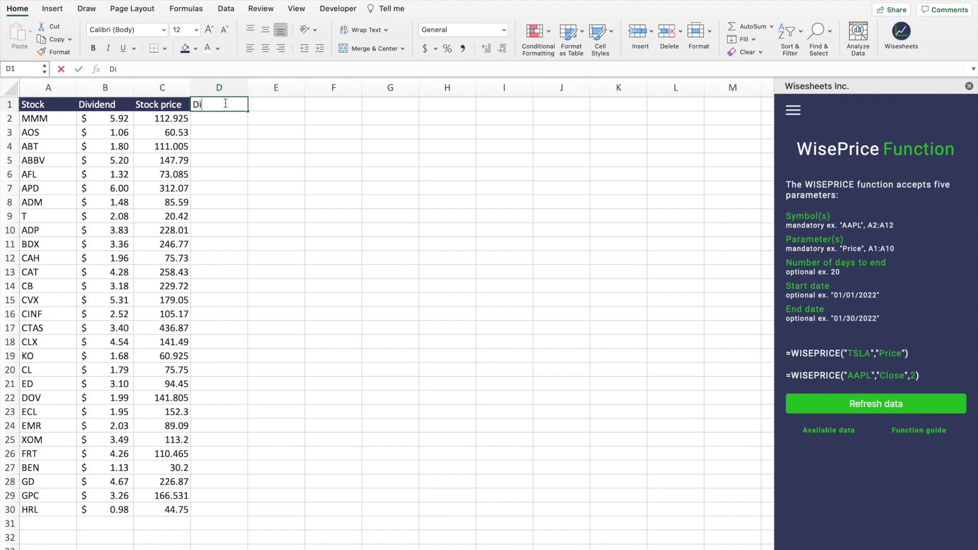
pyautogui.write('vidend yie')
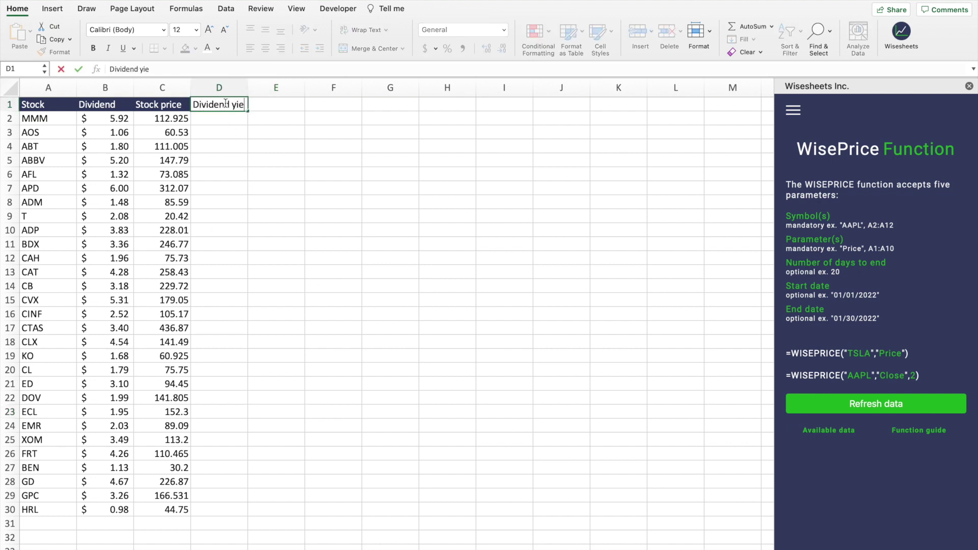
pyautogui.write('ld')
pyautogui.press('Return')
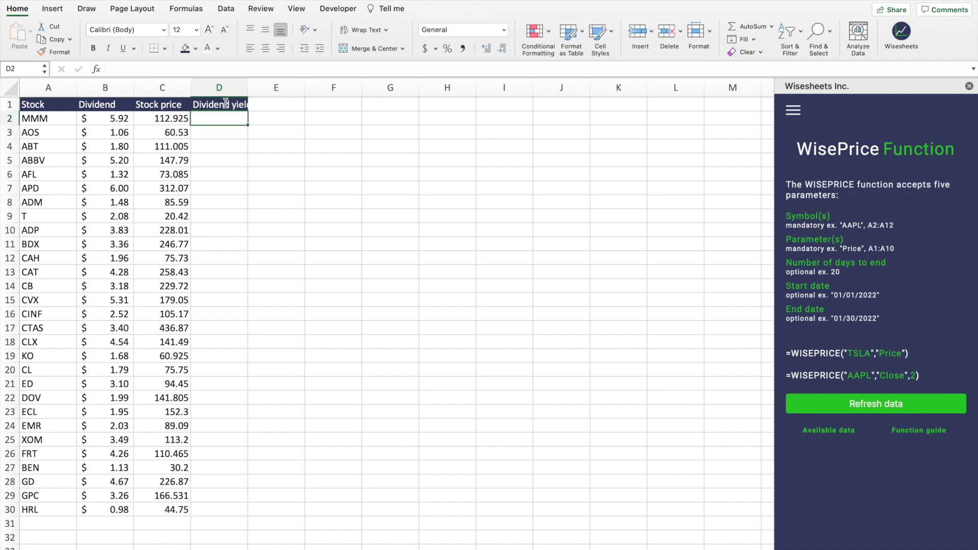
pyautogui.moveTo(248, 86); pyautogui.dragTo(257, 86)
# - Enter =WISE(A2,$D$1,"ttm") in D2 for MMM's trailing-twelve-month yield
pyautogui.write('=wi')
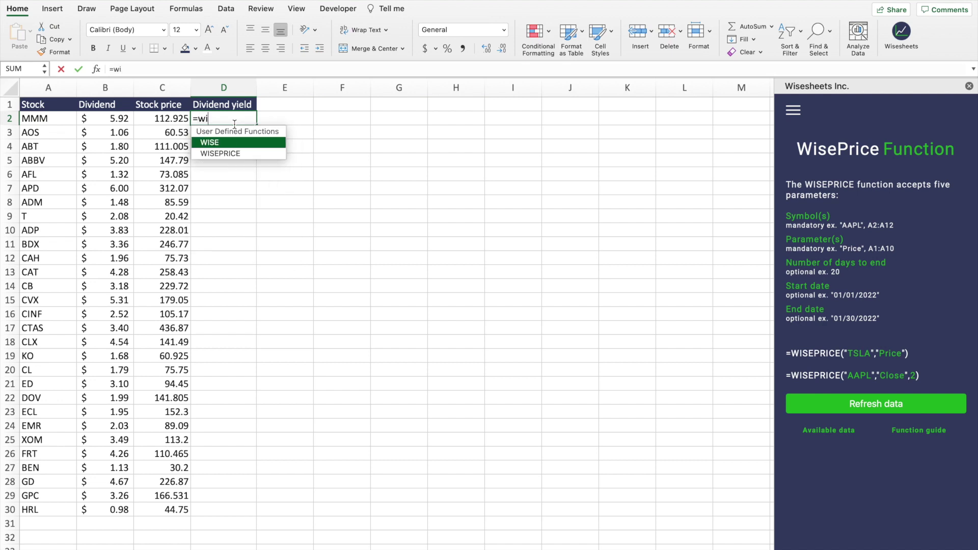
pyautogui.write('se')
pyautogui.press('Tab')
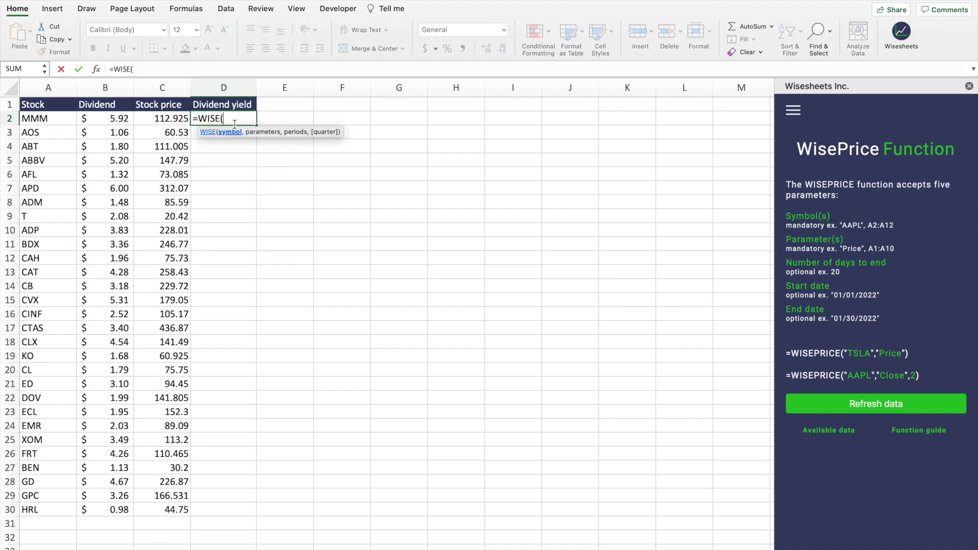
pyautogui.click(35, 119)
pyautogui.write(',')
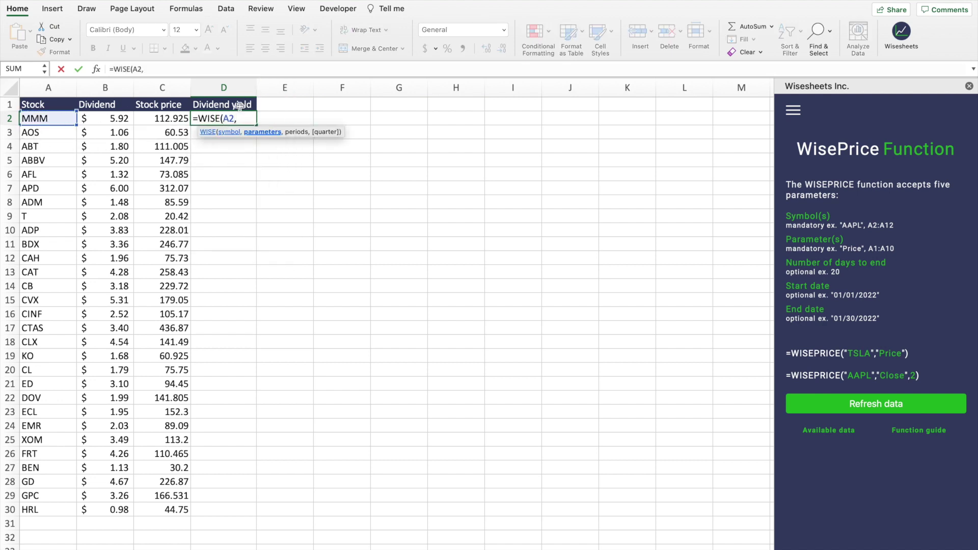
pyautogui.click(234, 107)
pyautogui.write(',')
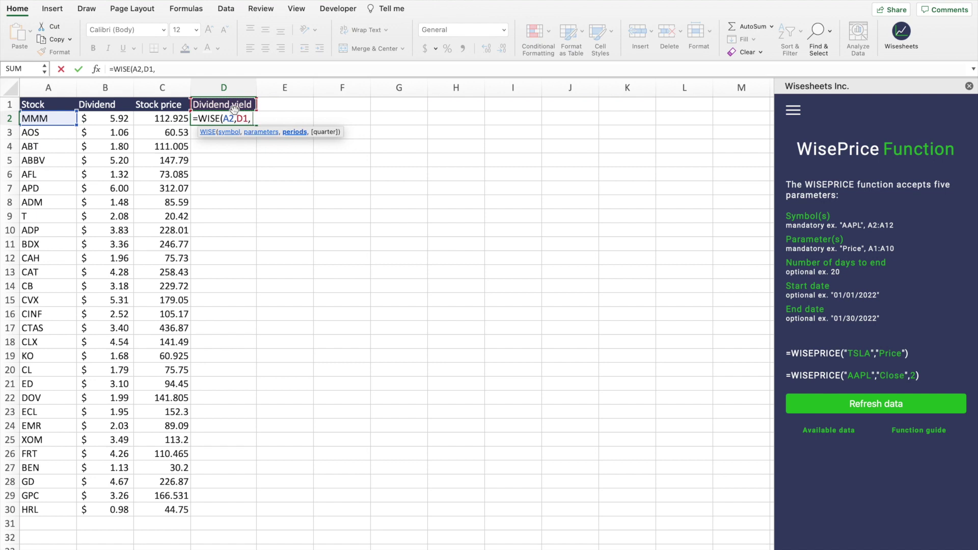
pyautogui.write(' "ttm")')
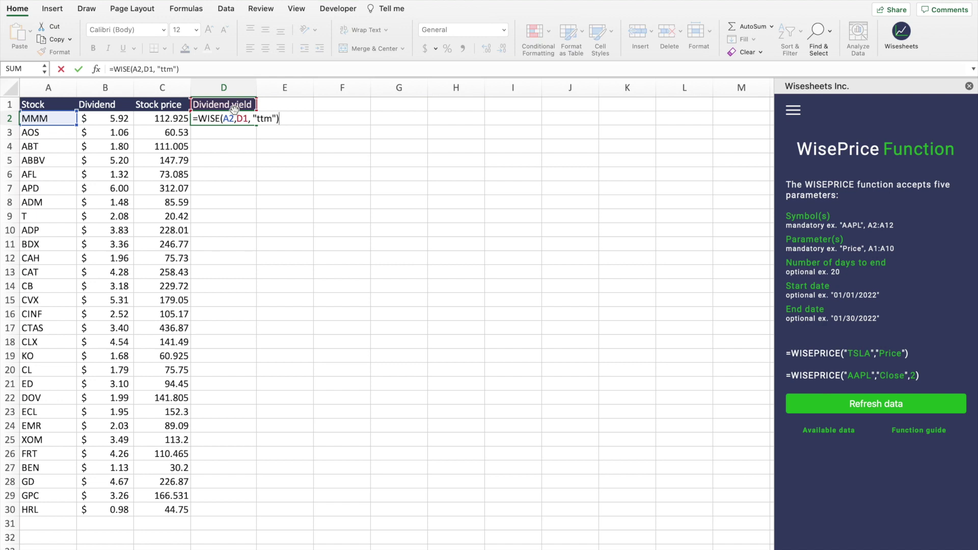
pyautogui.press('Return')
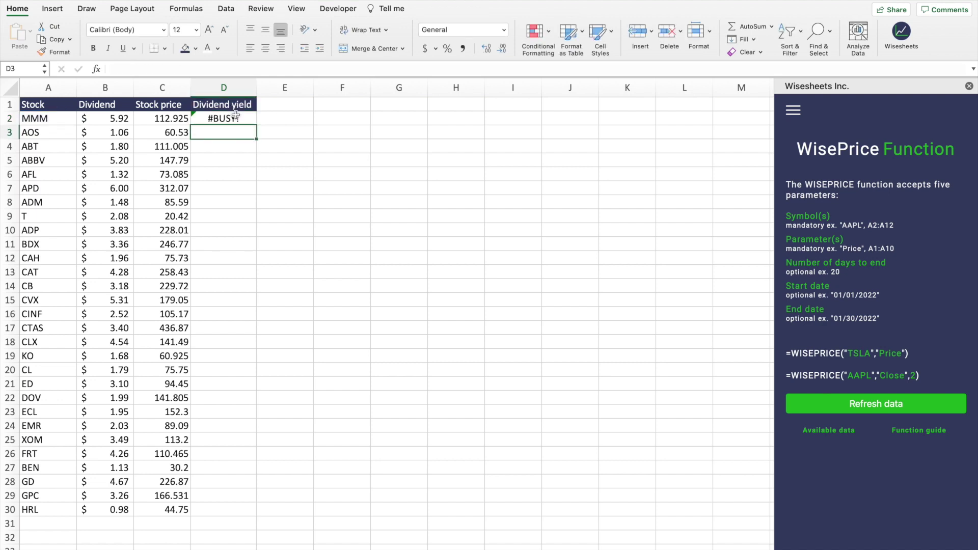
pyautogui.click(147, 68)
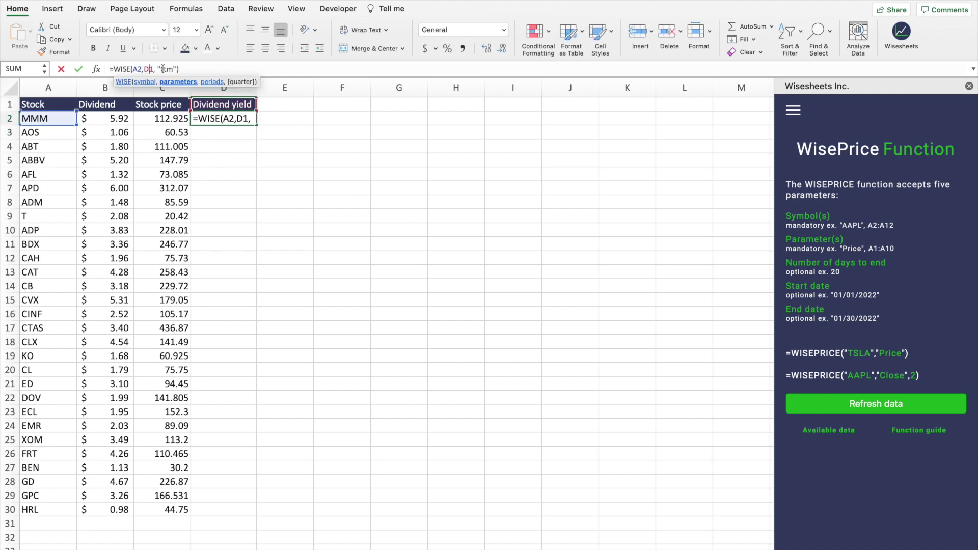
pyautogui.press('F4')
pyautogui.press('Return')
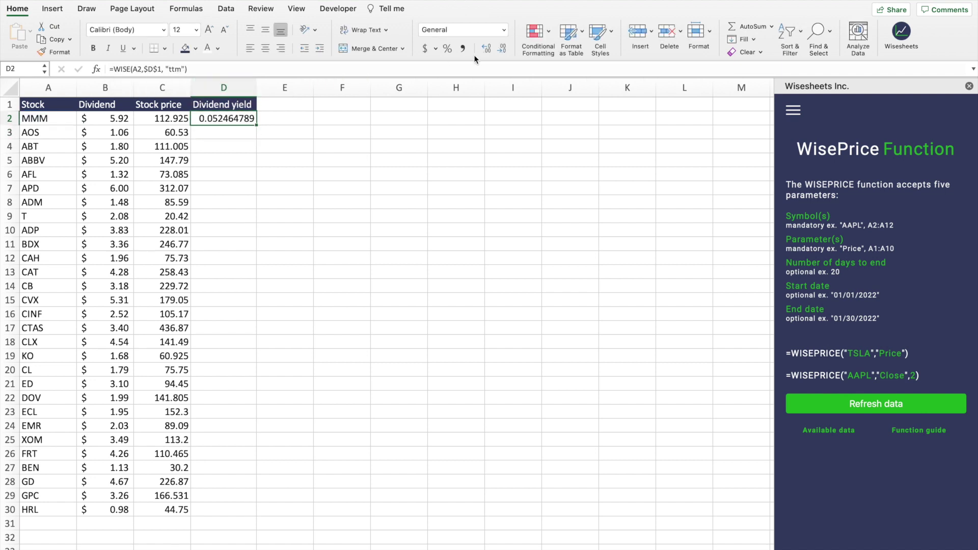
# - Format the yields as percentages, fill down to D30, and show two decimals
pyautogui.click(446, 49)
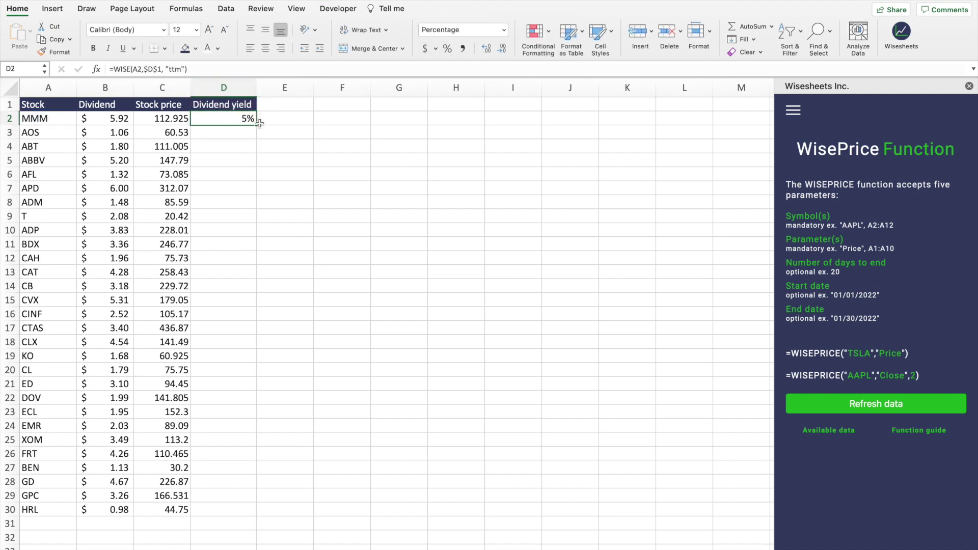
pyautogui.moveTo(257, 126); pyautogui.dragTo(237, 514)
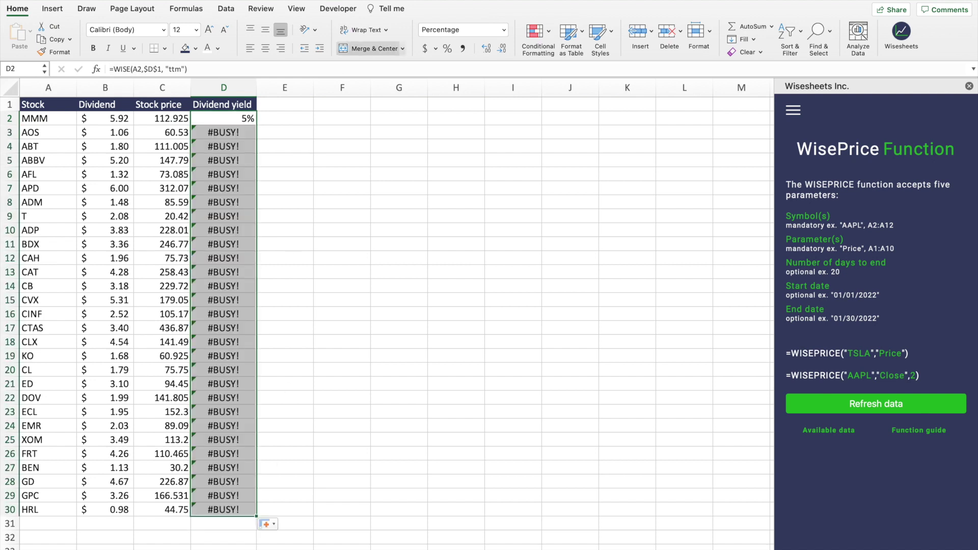
pyautogui.click(488, 48)
pyautogui.click(488, 48)
pyautogui.click(410, 202)
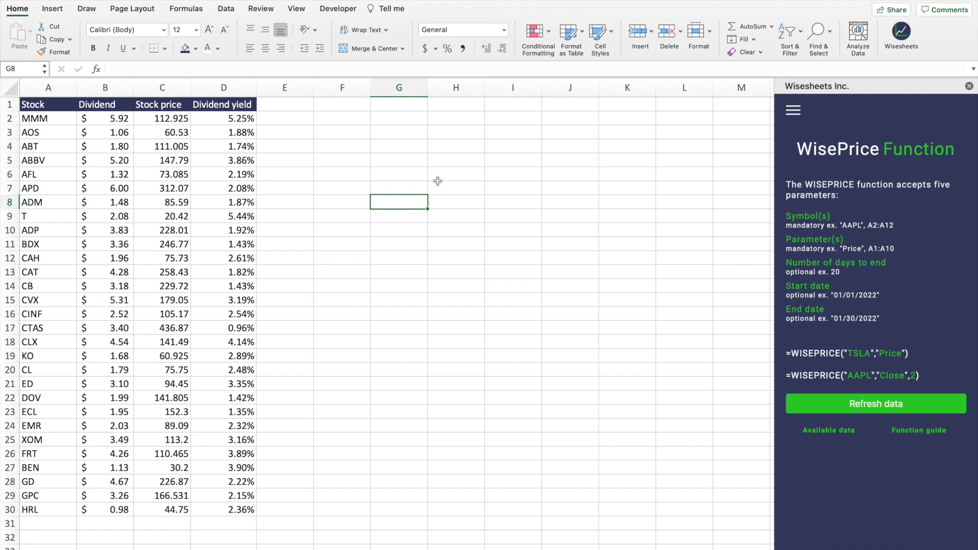
pyautogui.moveTo(238, 120); pyautogui.dragTo(238, 512)
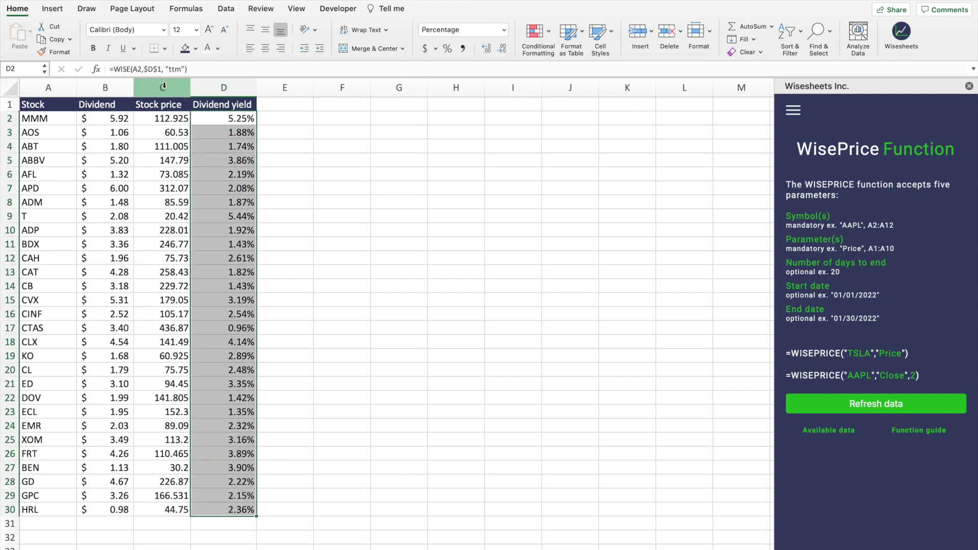
pyautogui.moveTo(163, 119); pyautogui.dragTo(164, 511)
pyautogui.moveTo(107, 118); pyautogui.dragTo(115, 511)
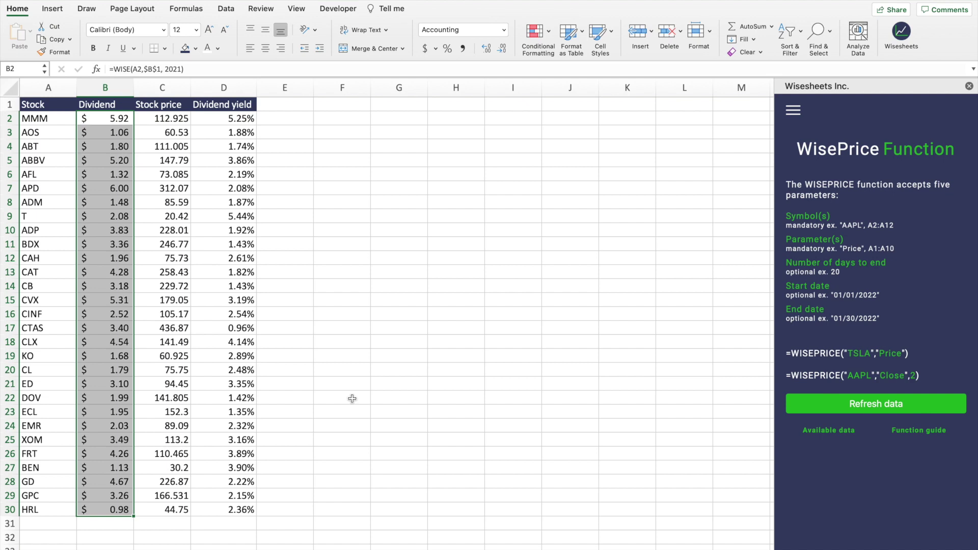
pyautogui.click(352, 383)
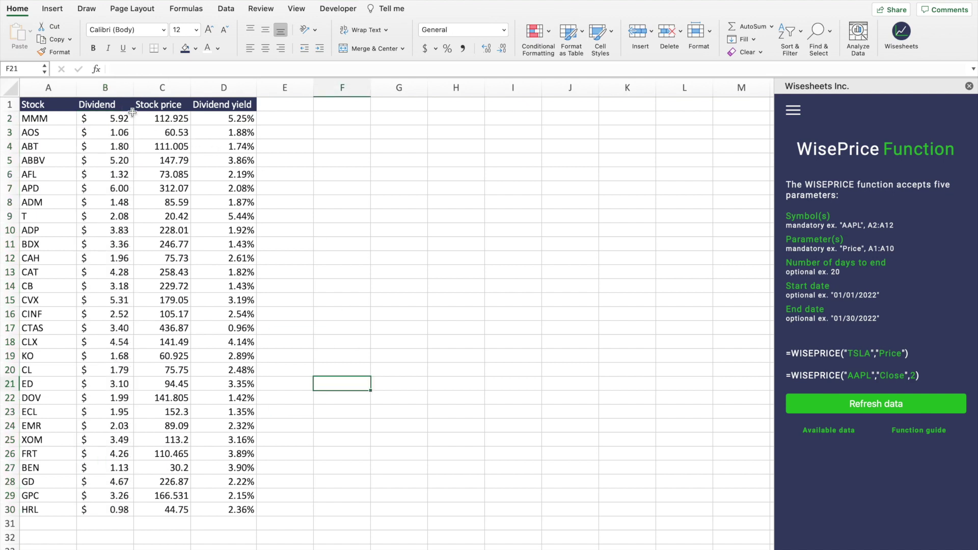
pyautogui.click(118, 105)
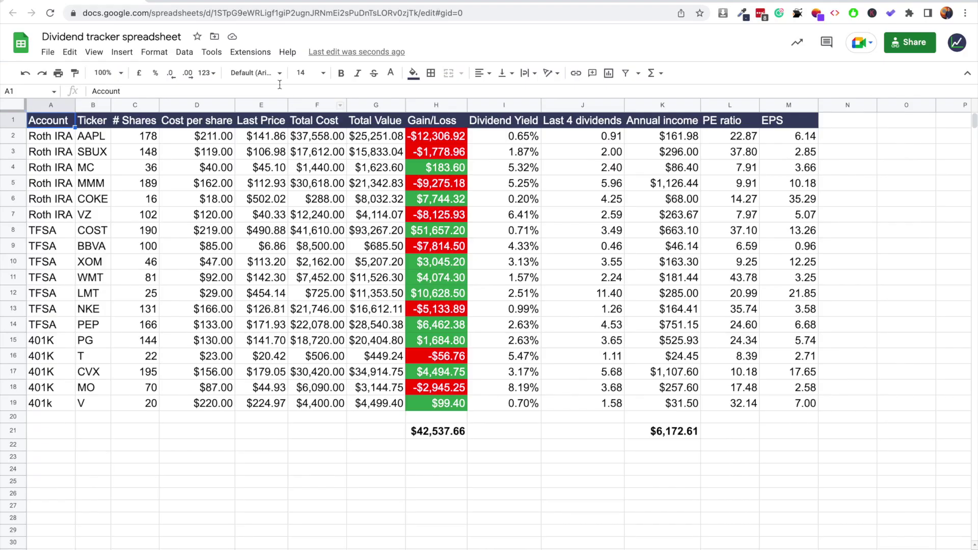
pyautogui.click(251, 53)
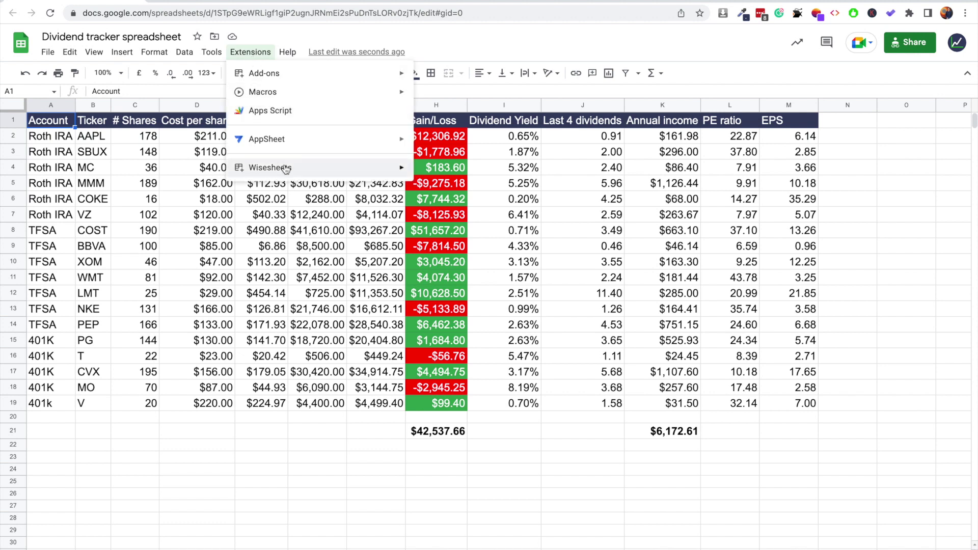
pyautogui.moveTo(285, 168)
pyautogui.click(447, 172)
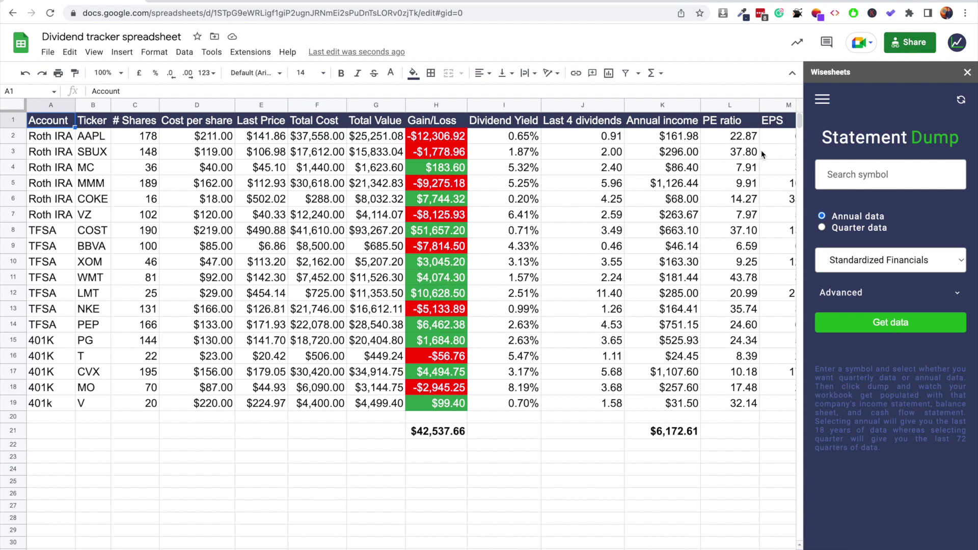
pyautogui.click(822, 99)
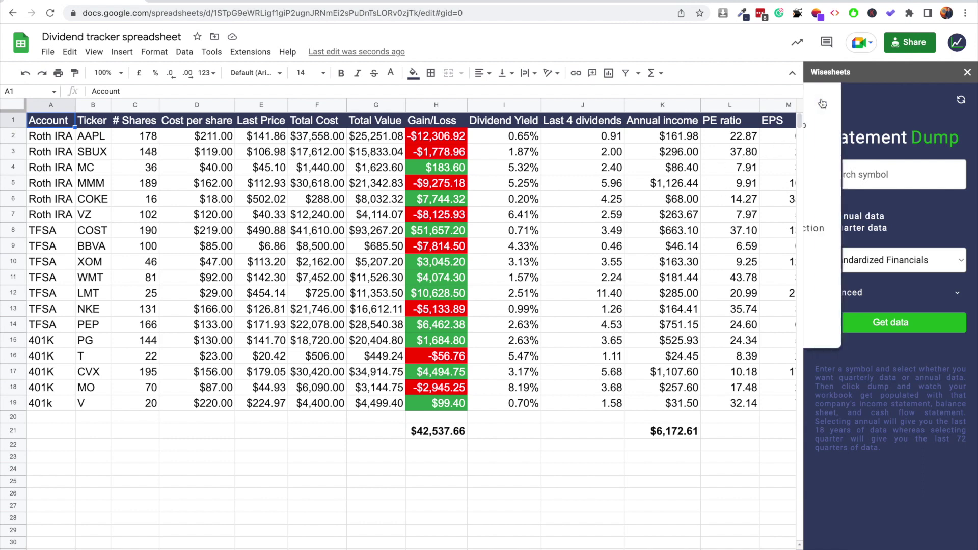
pyautogui.click(840, 159)
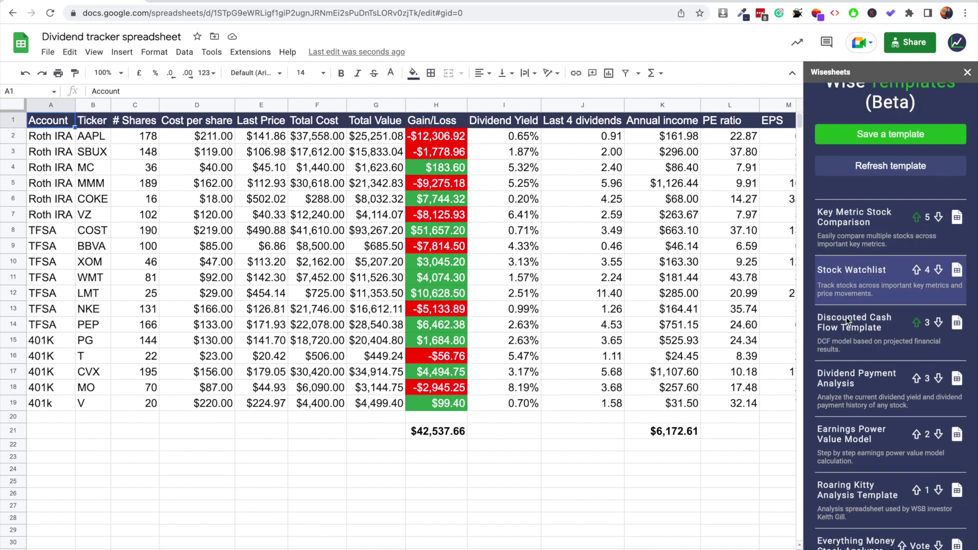
pyautogui.scroll(-2, 856, 347)
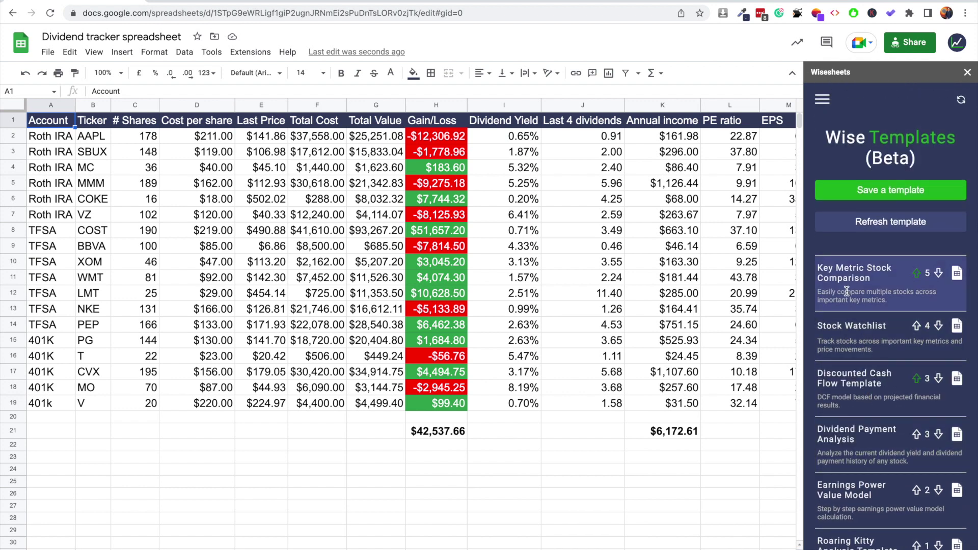
pyautogui.scroll(-2, 855, 311)
pyautogui.scroll(-2, 856, 312)
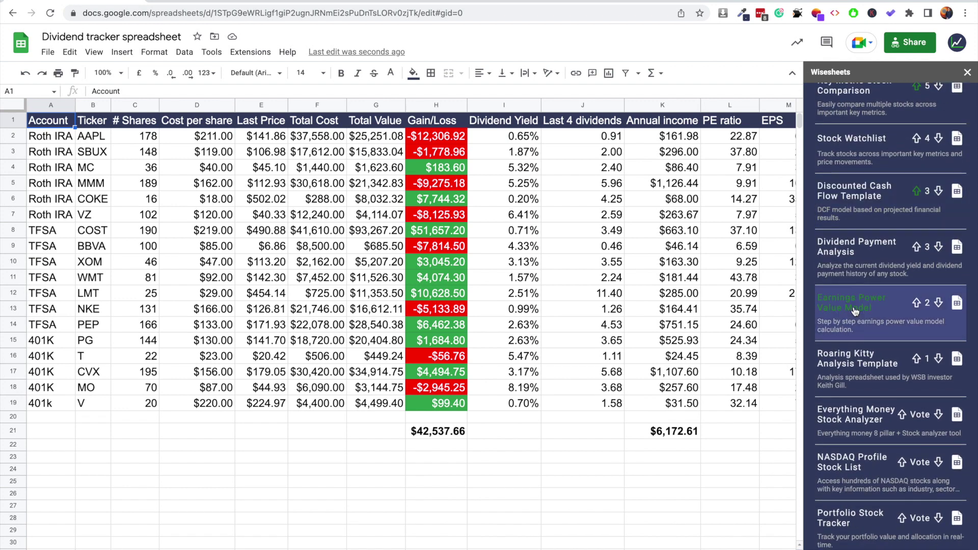
pyautogui.click(968, 72)
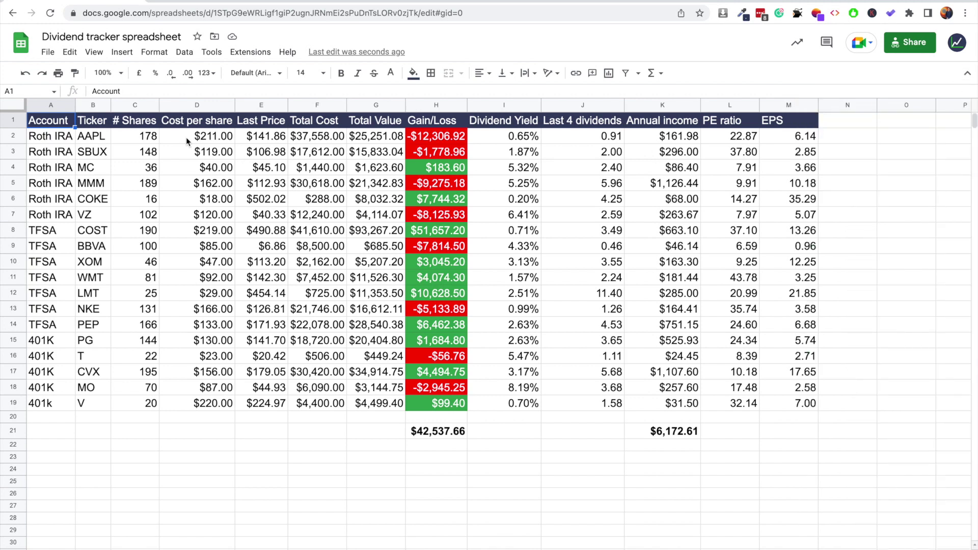
pyautogui.click(254, 137)
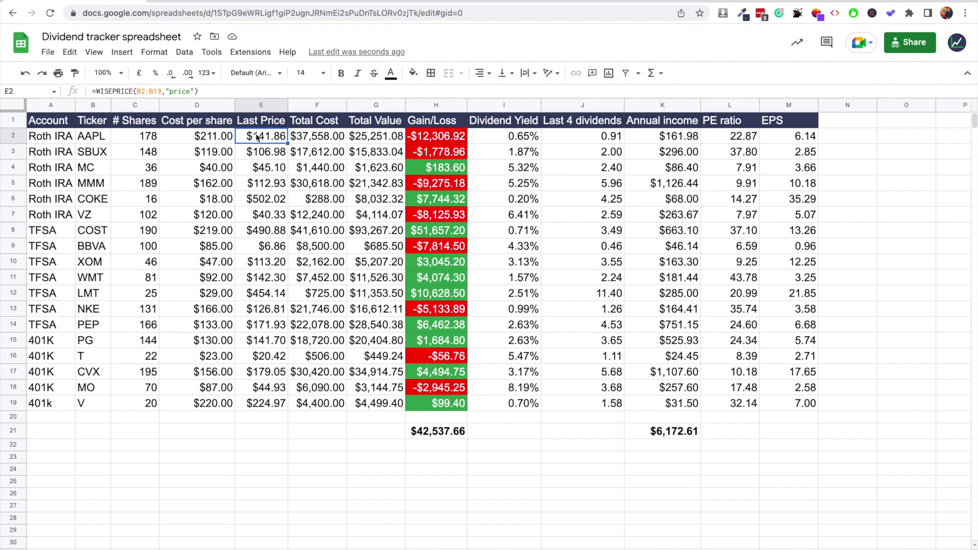
pyautogui.click(730, 136)
pyautogui.click(790, 138)
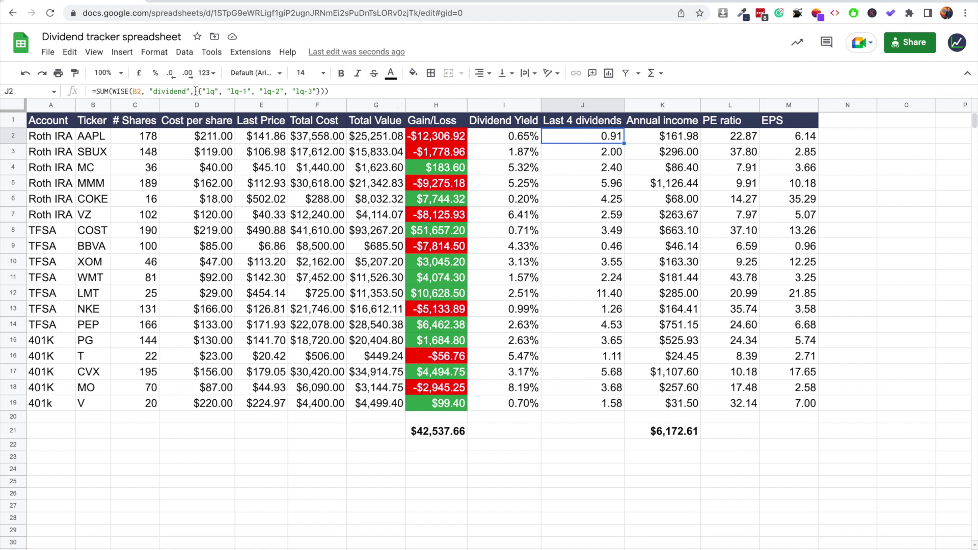
pyautogui.click(516, 137)
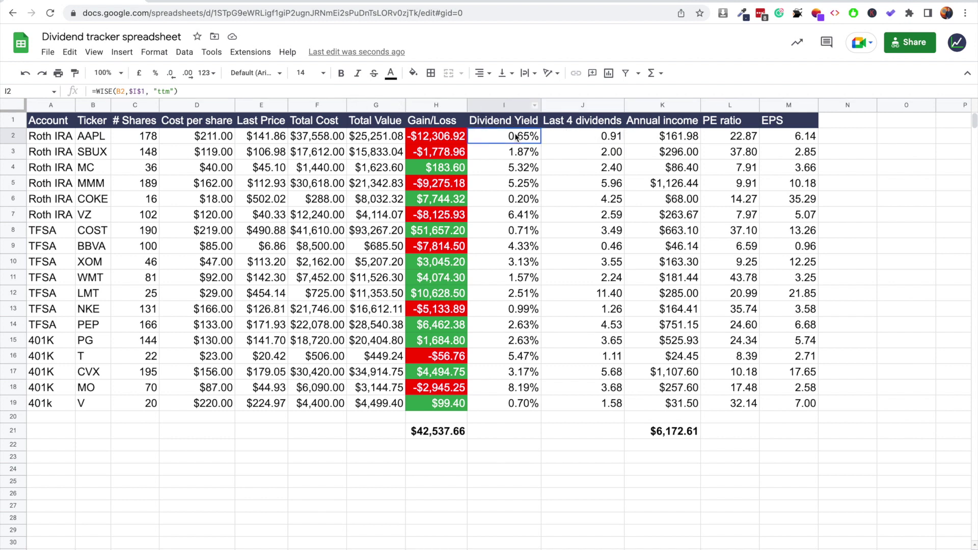
pyautogui.click(45, 125)
pyautogui.hotkey('ctrl', 'a')
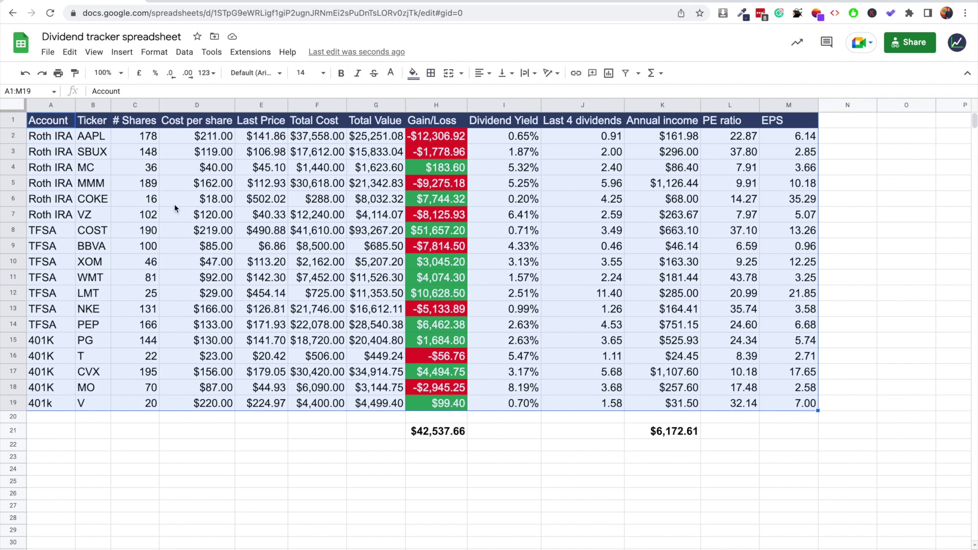
pyautogui.click(454, 437)
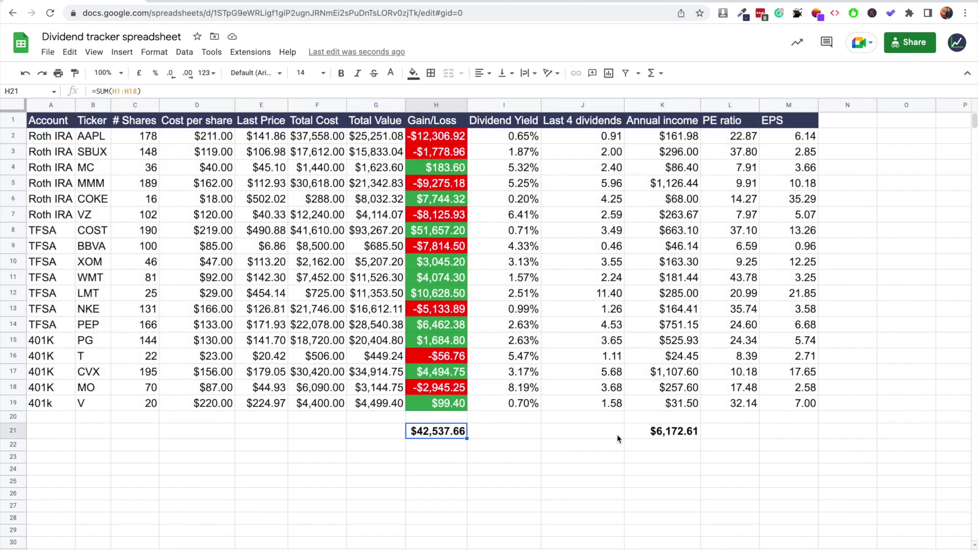
pyautogui.click(680, 433)
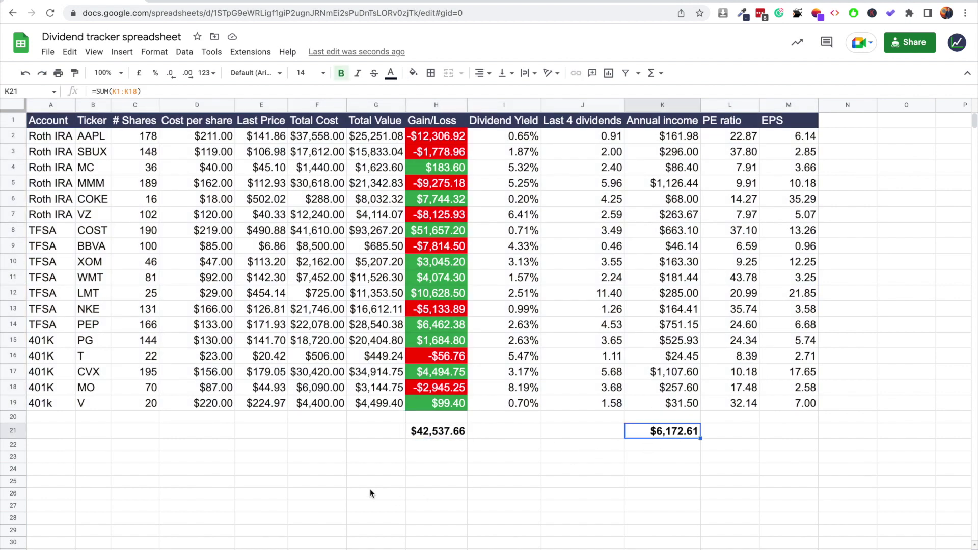